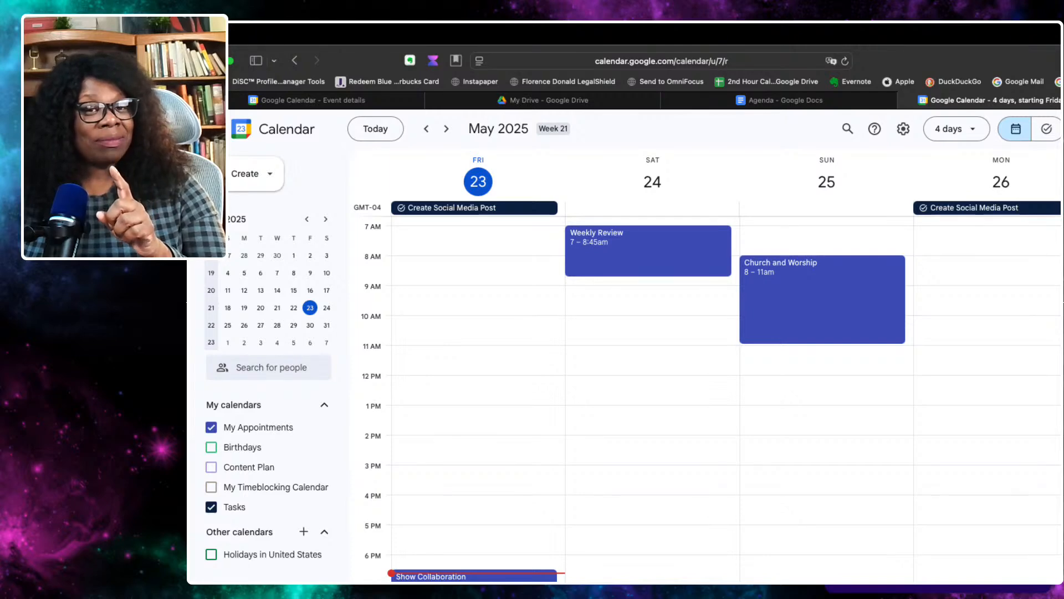
Switch from Google Calendar to the Agenda document in Google Docs and clear the unfinished calendar event search from the page
left_click(342, 100)
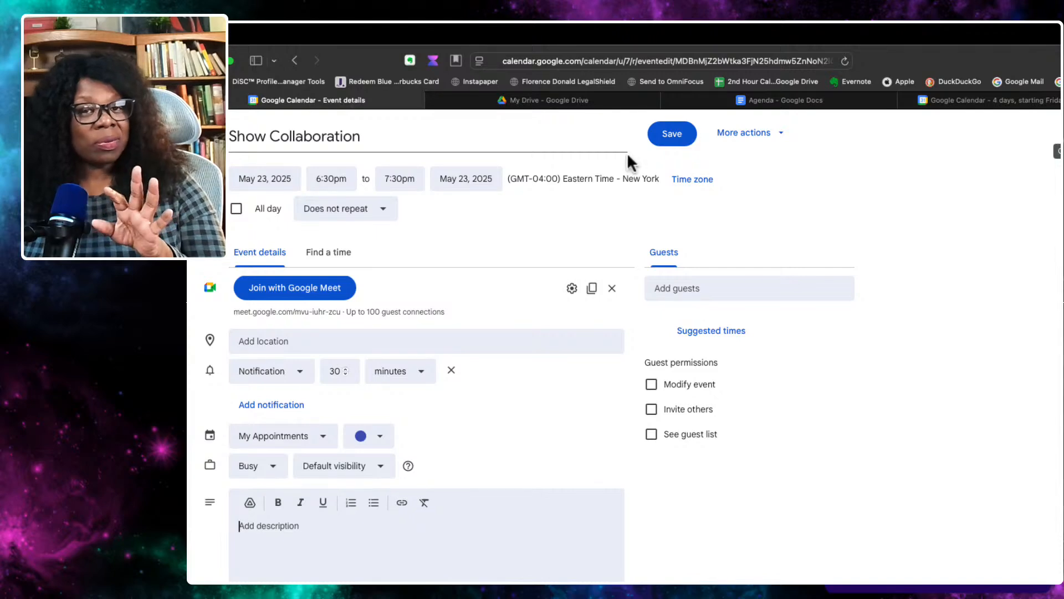
left_click(743, 103)
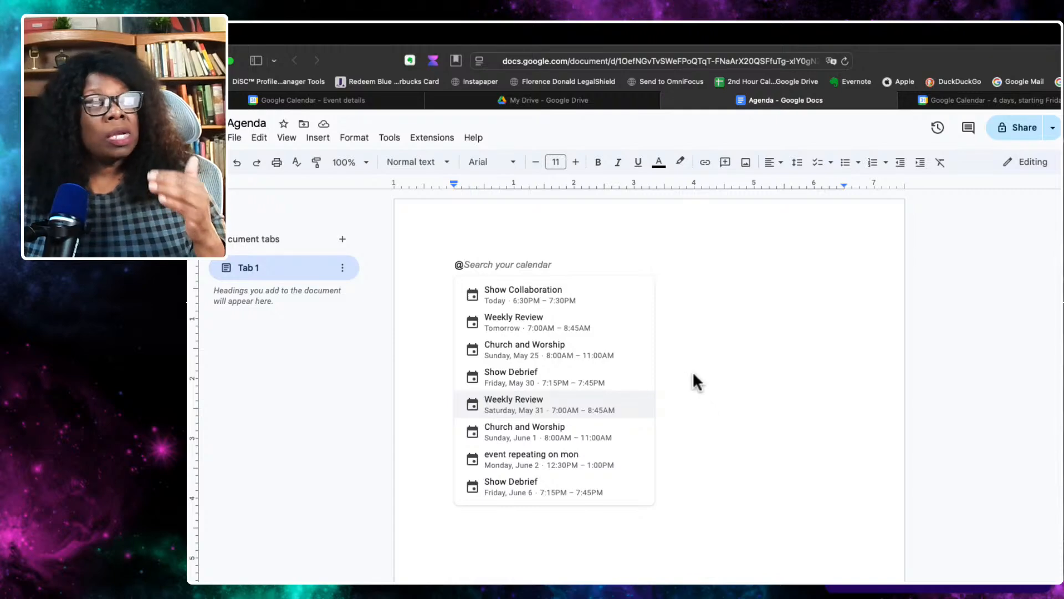
key("Up")
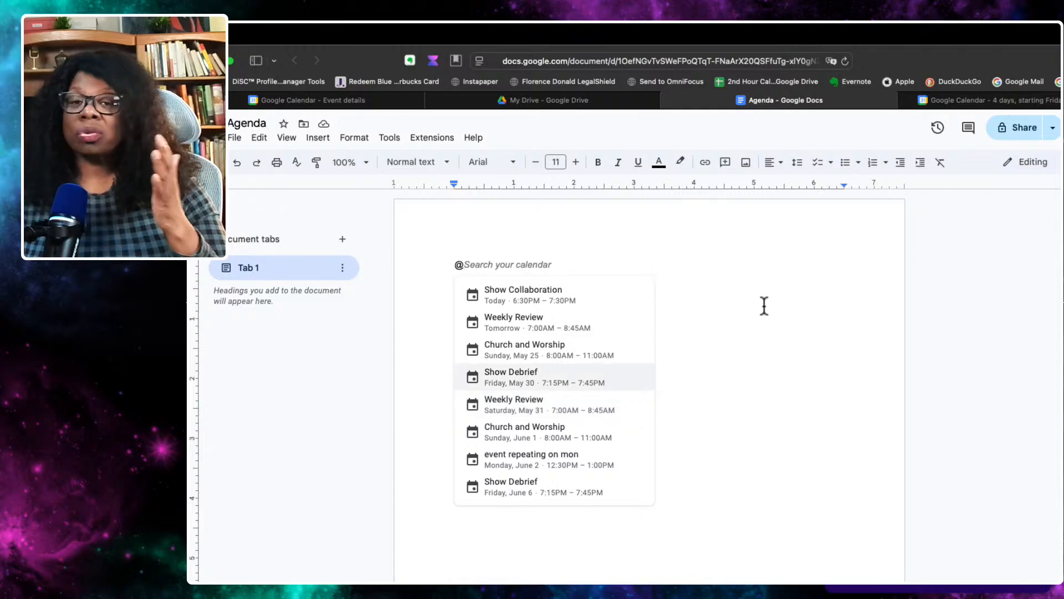
key("Escape")
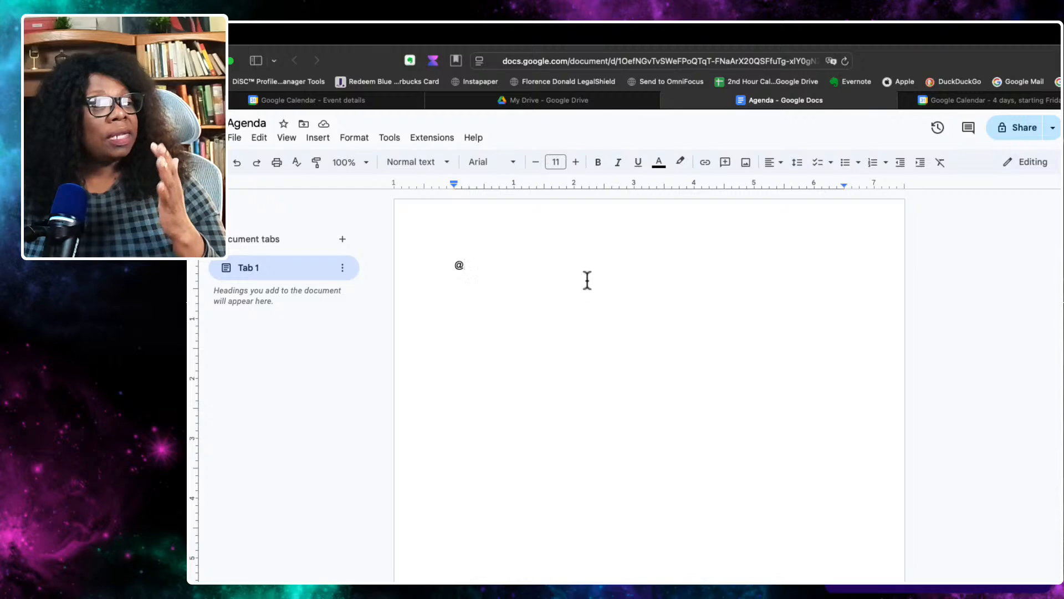
key("BackSpace")
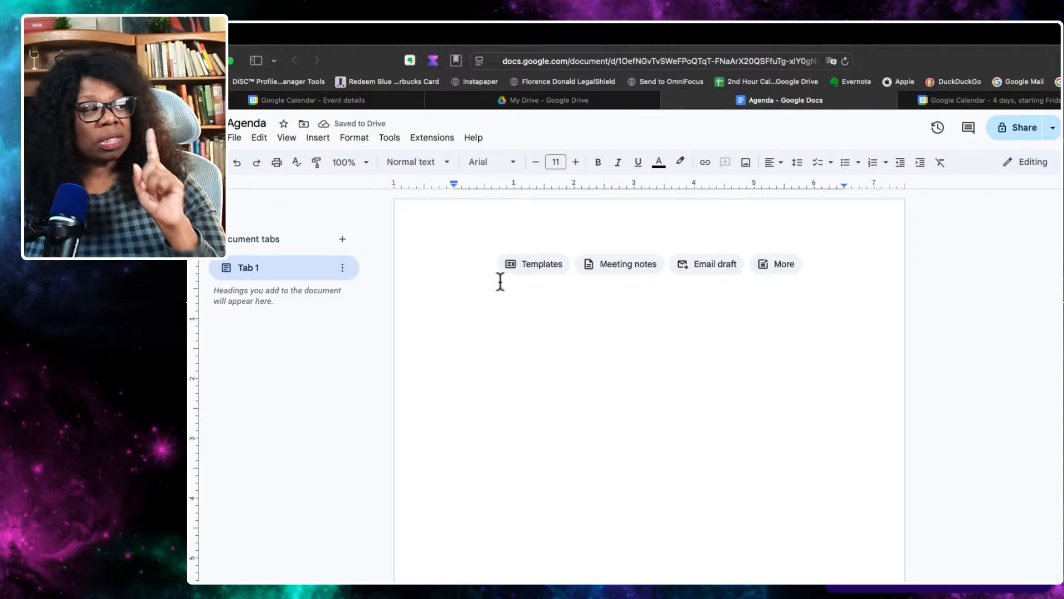
type("@")
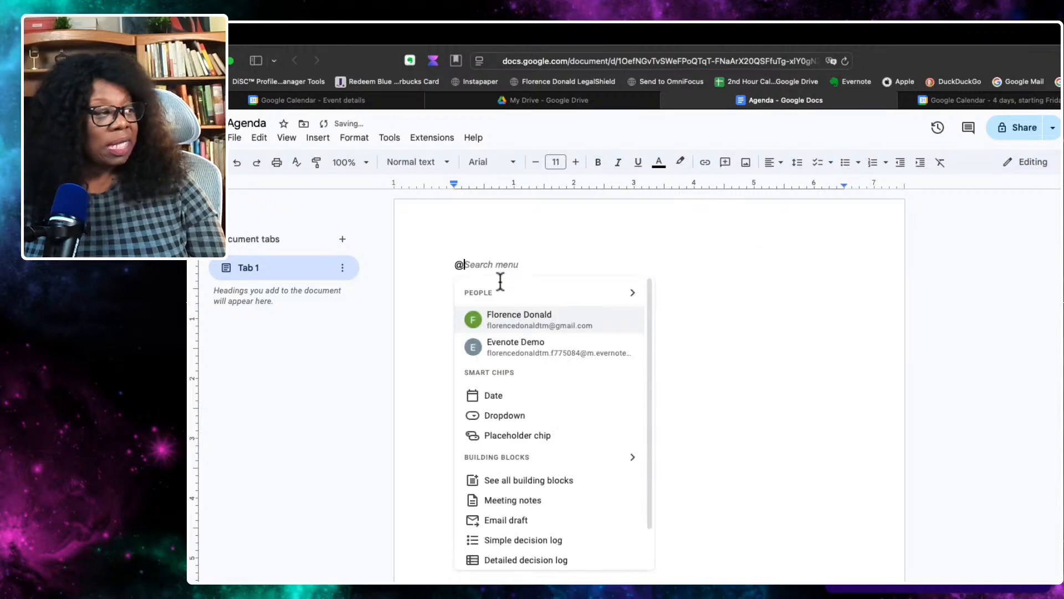
type("mee")
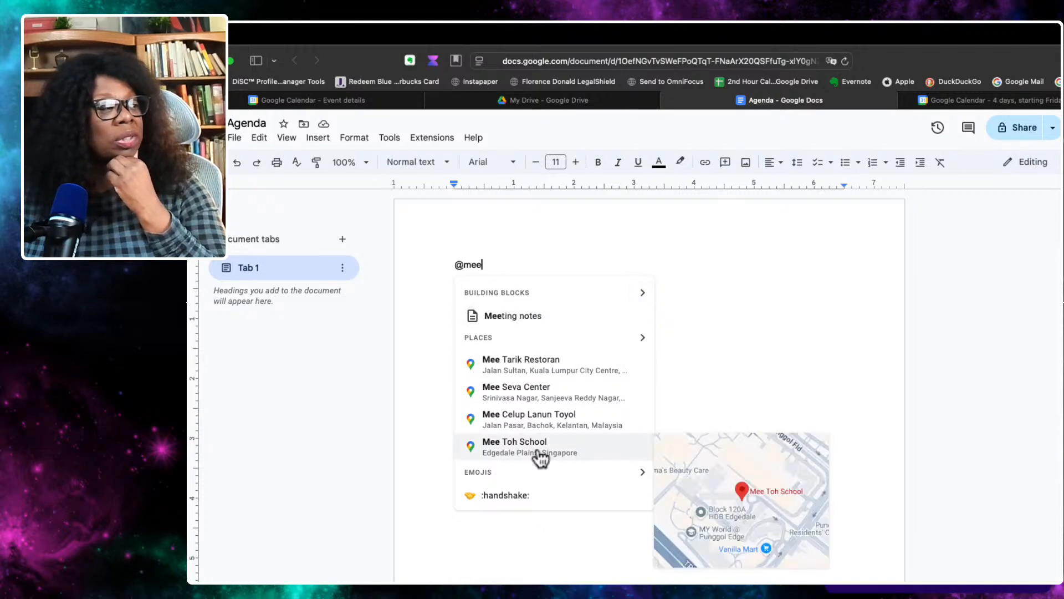
key("BackSpace")
key("BackSpace")
key("BackSpace")
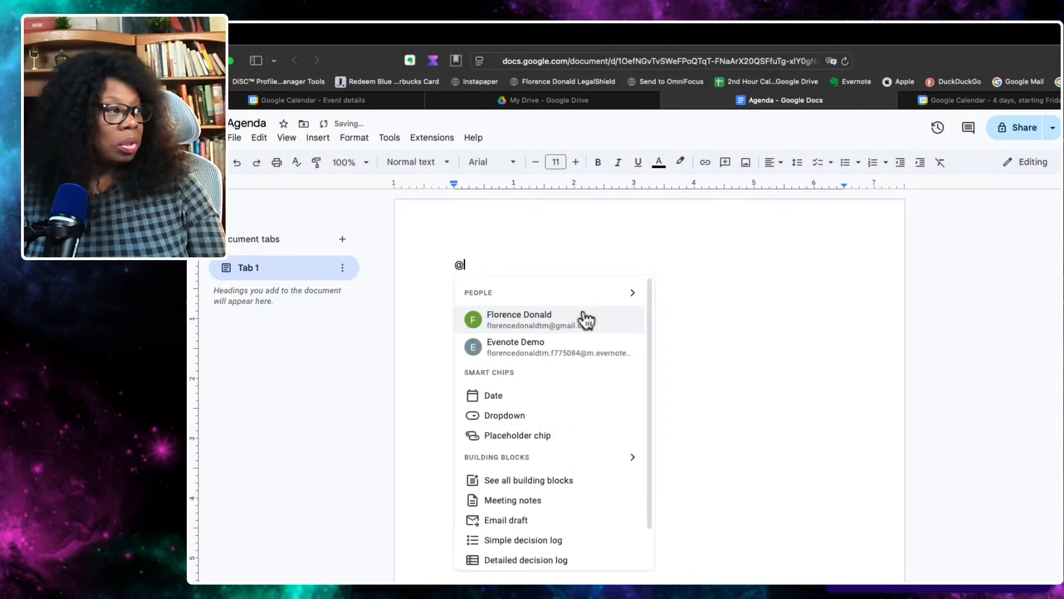
key("BackSpace")
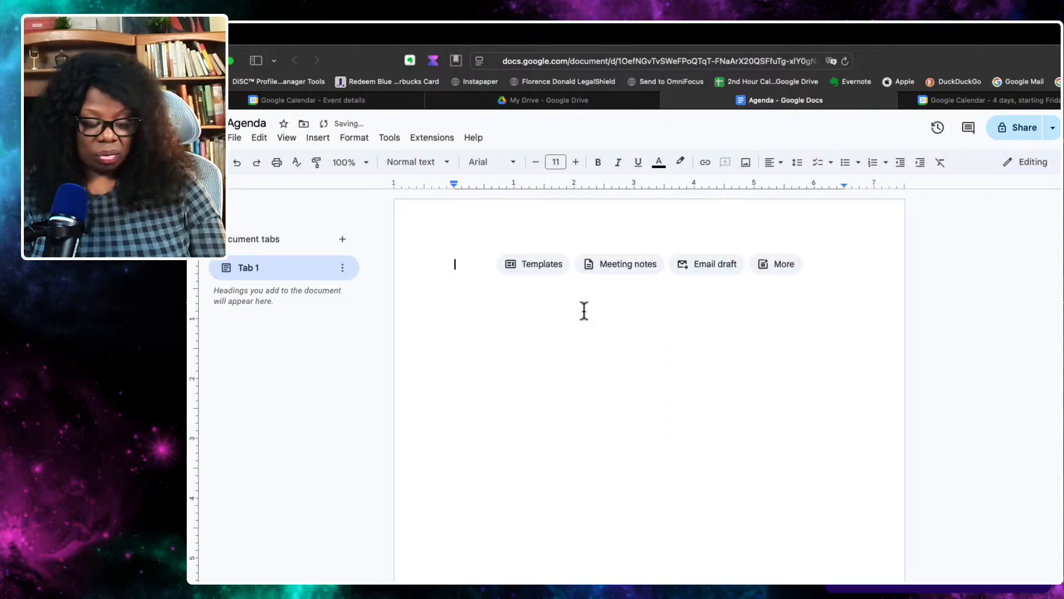
type("@")
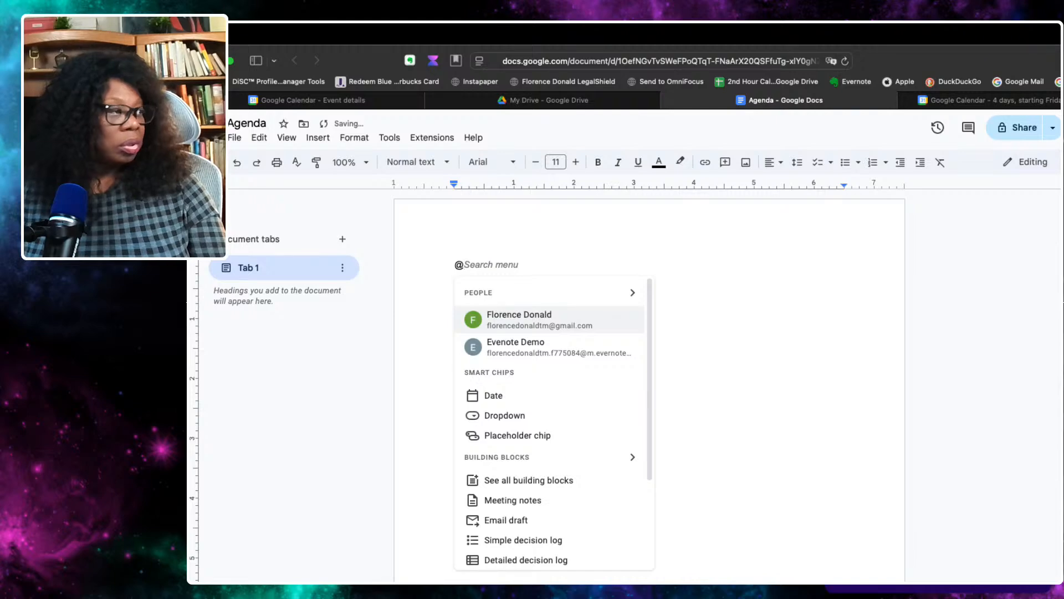
type("cal")
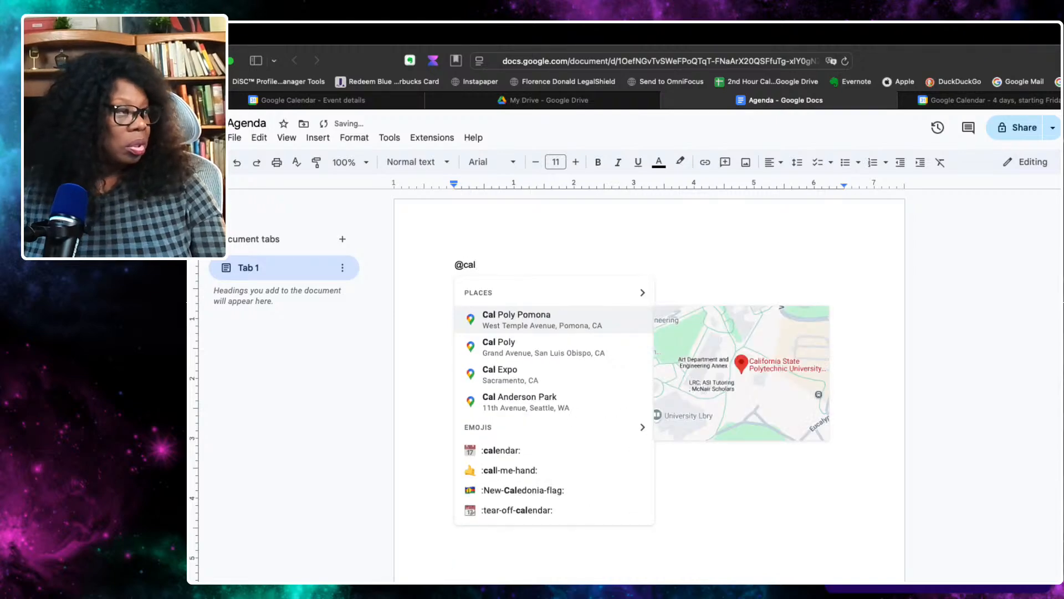
type("end")
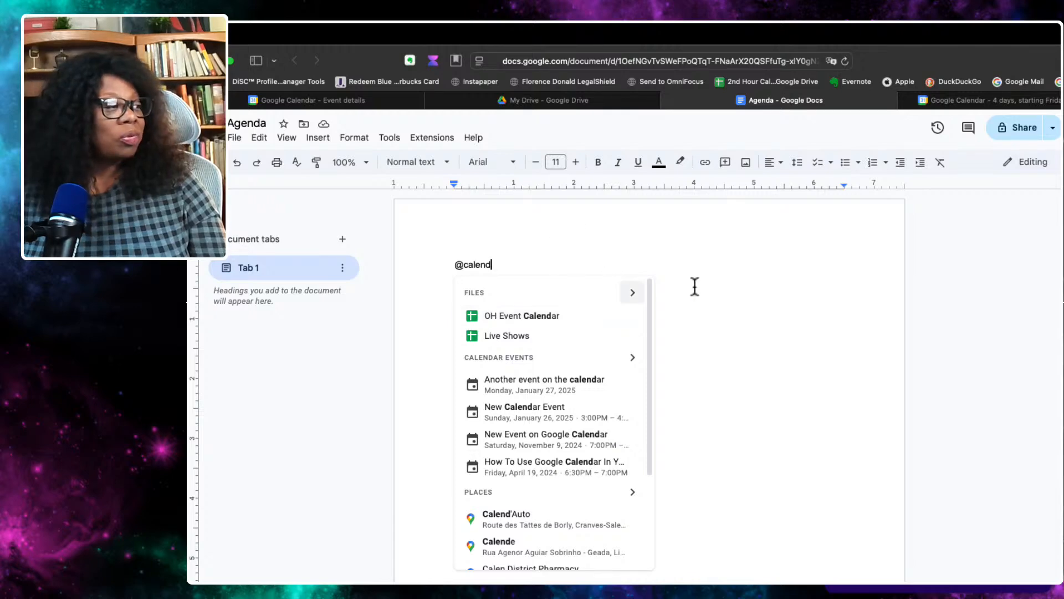
key("BackSpace")
key("BackSpace")
key("BackSpace")
key("BackSpace")
key("BackSpace")
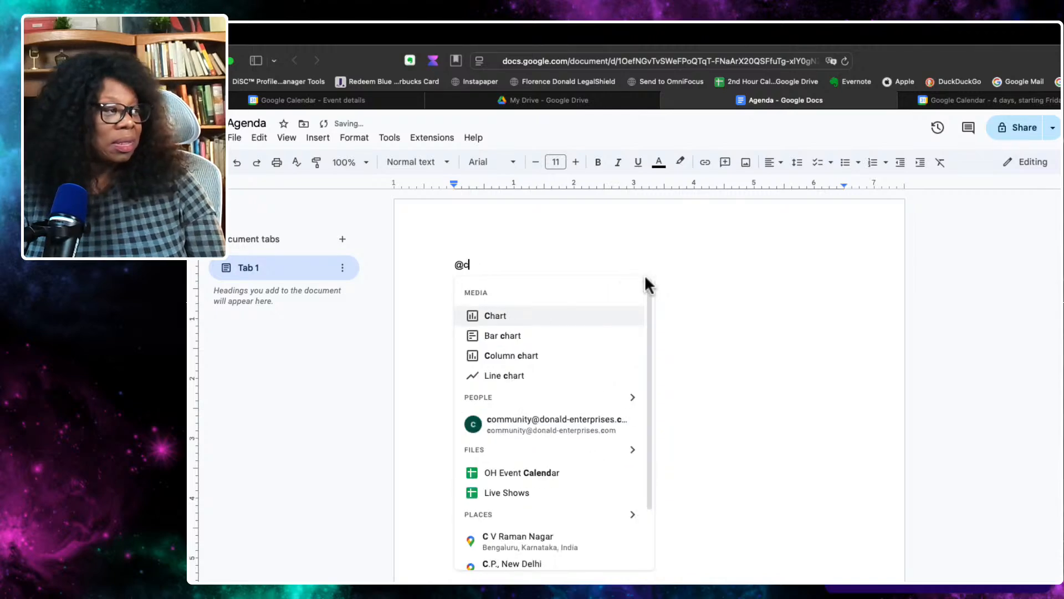
key("BackSpace")
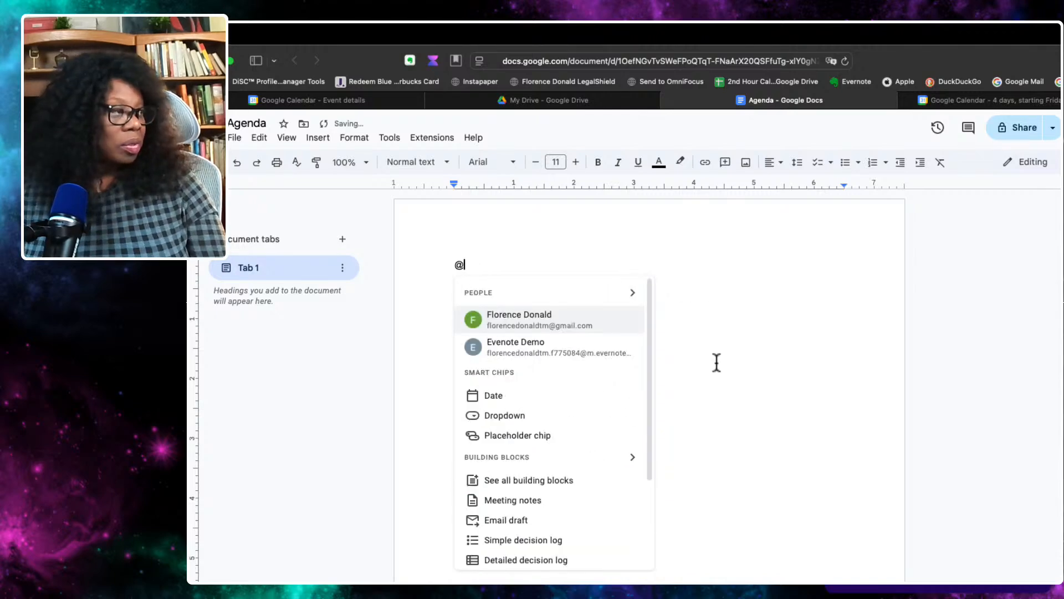
key("Escape")
key("BackSpace")
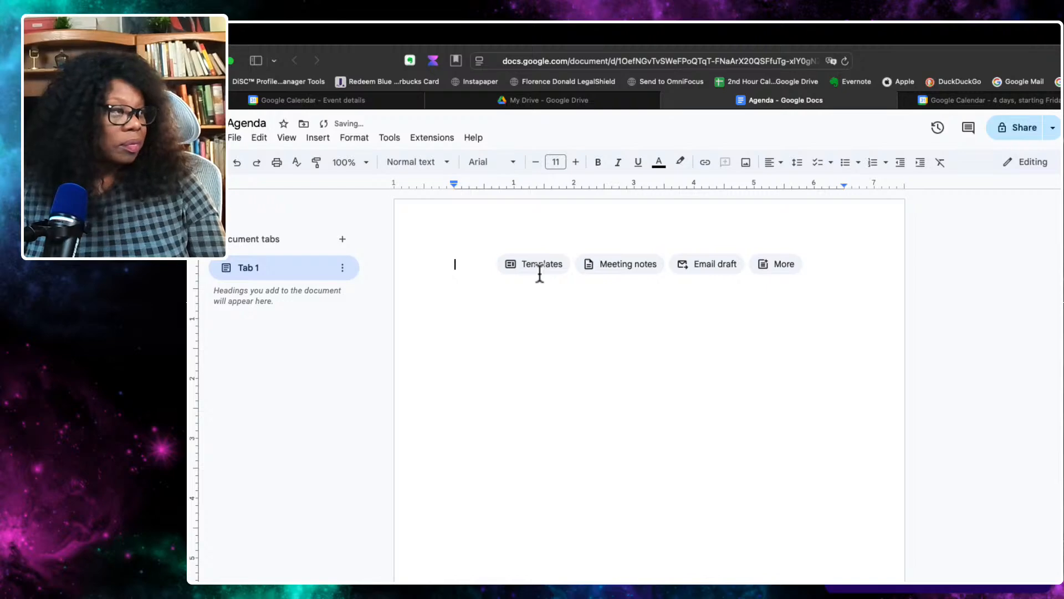
Insert a Meeting notes block into the blank document for today's Show Collaboration event
left_click(643, 267)
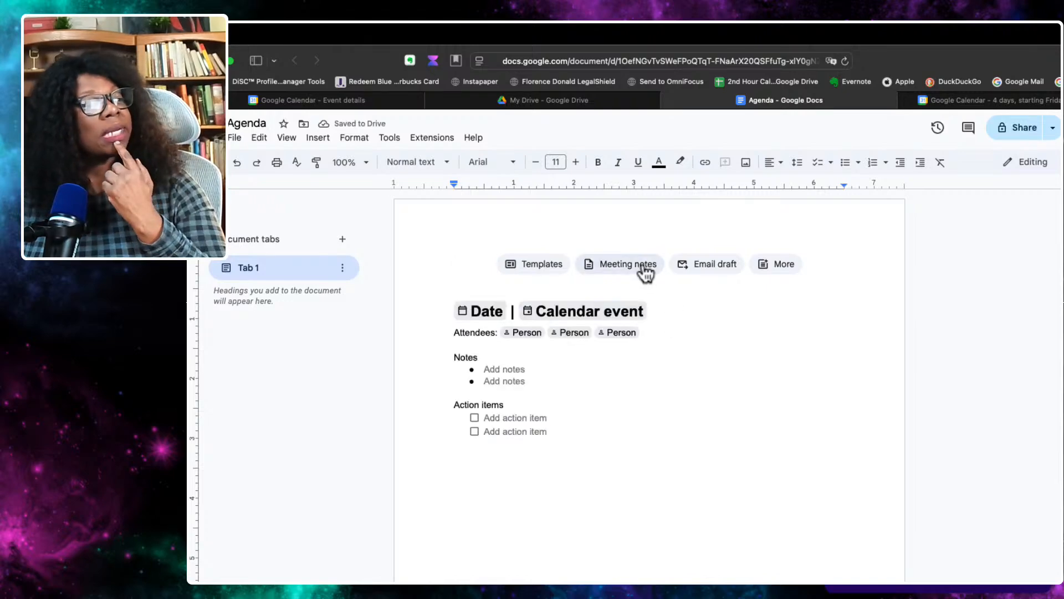
left_click(637, 266)
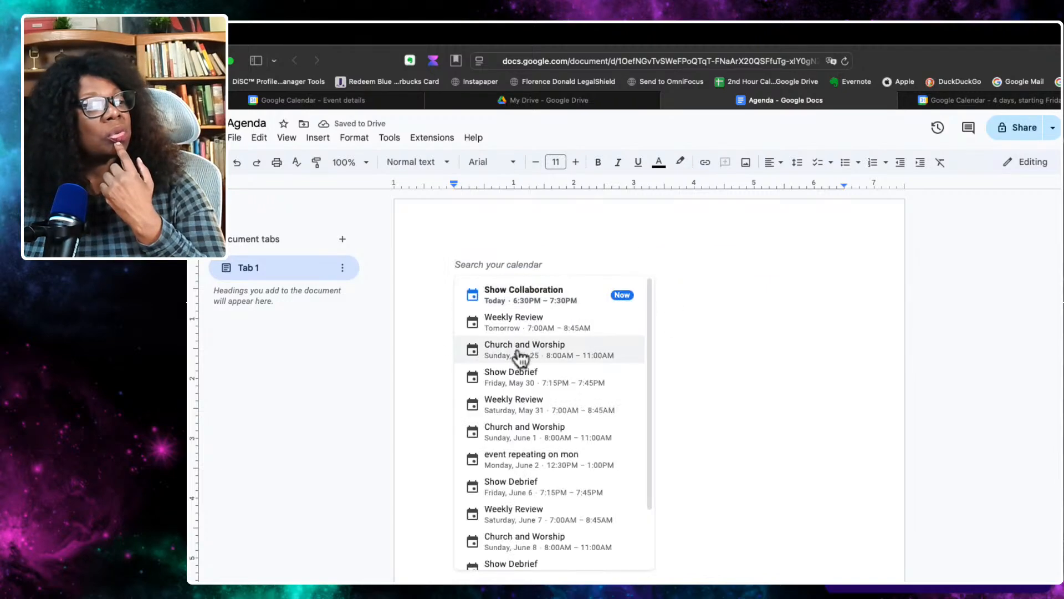
left_click(526, 300)
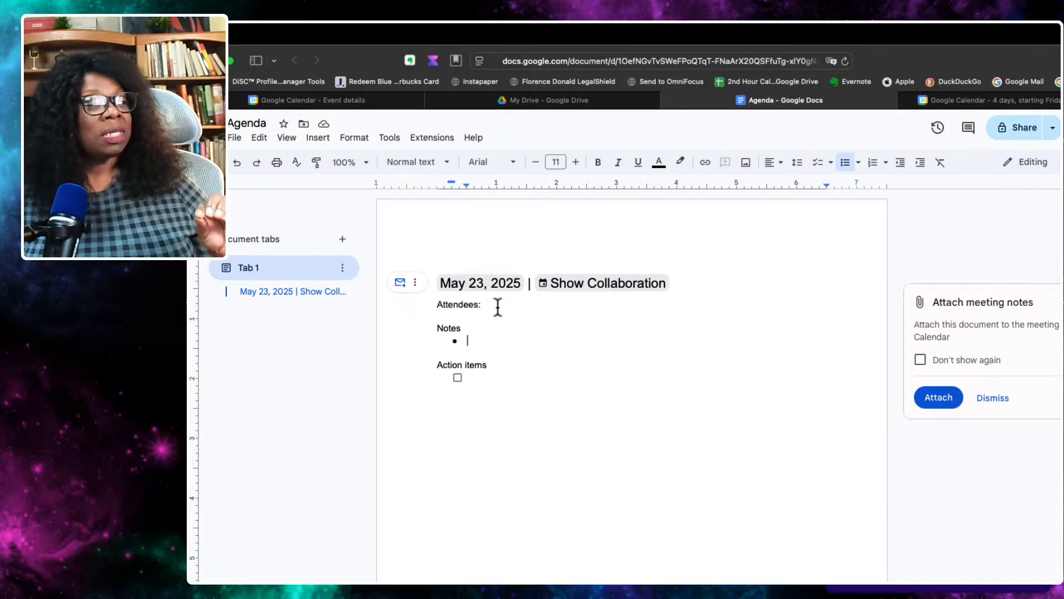
Replace the Notes heading in the meeting notes block with Topics
left_click(498, 306)
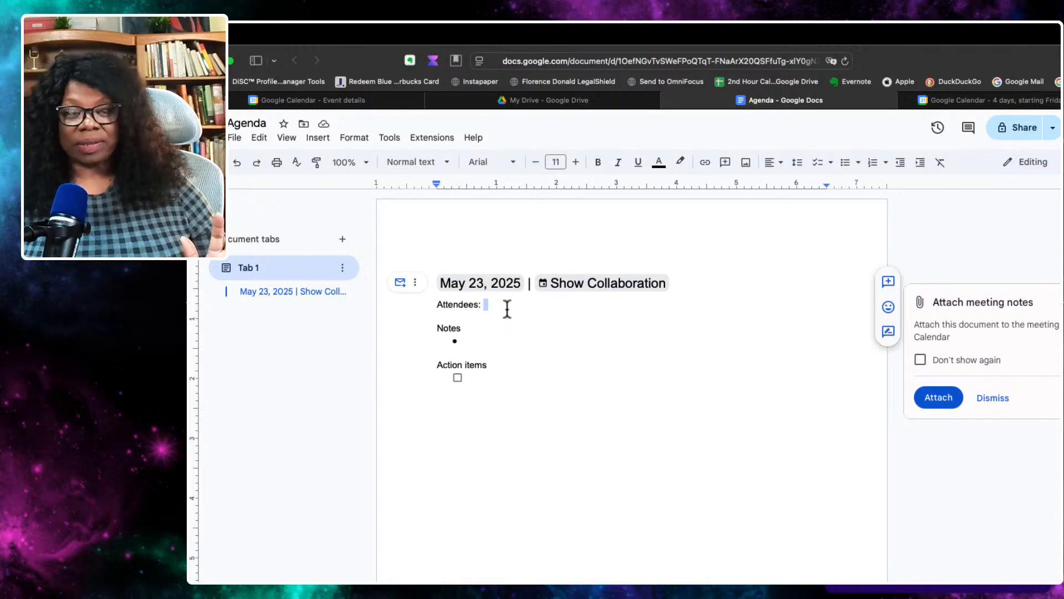
left_click(469, 341)
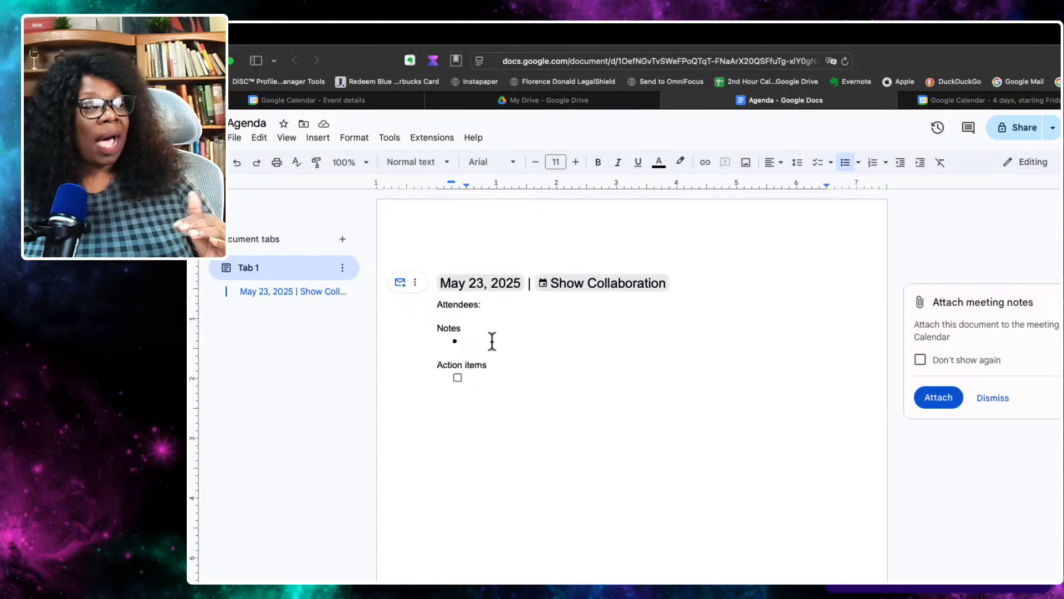
left_click_drag(462, 329, 381, 332)
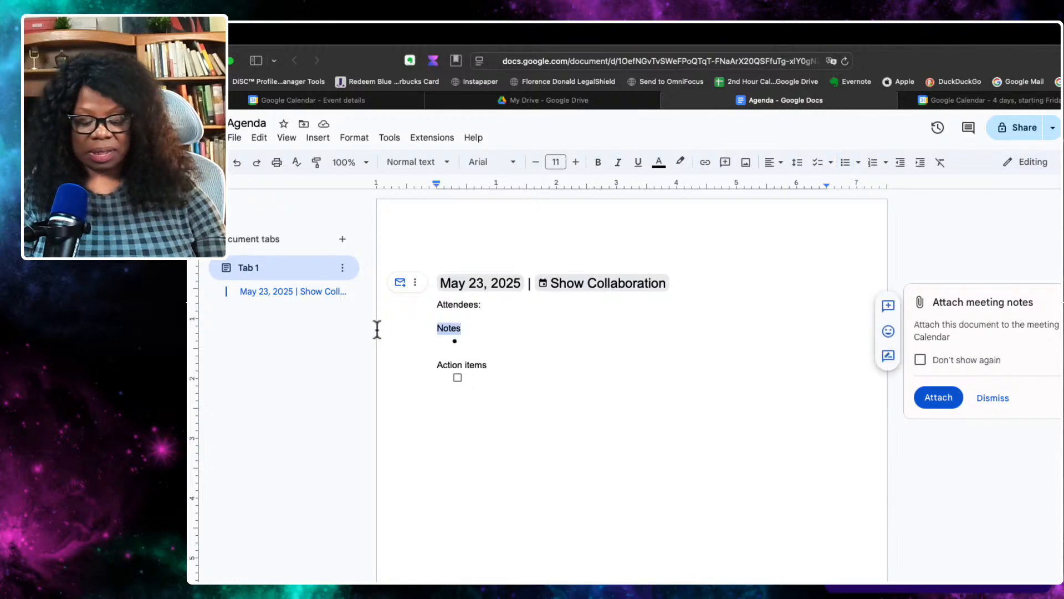
type("Topics")
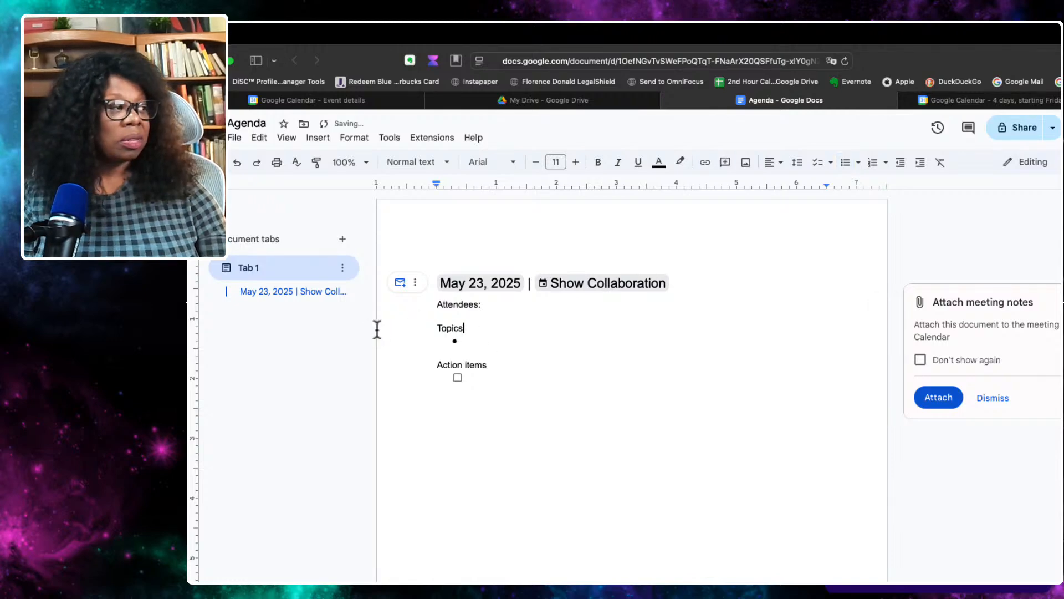
Add a Notes heading between the Topics list and Action items, with an empty bullet beneath it
left_click(490, 350)
type("No")
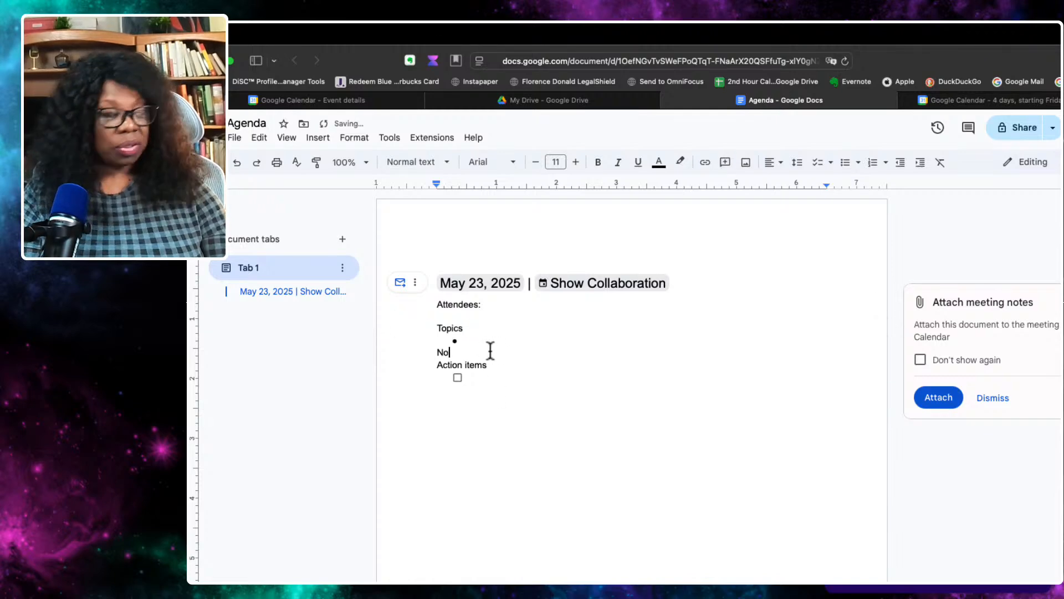
type("tes")
key("Return")
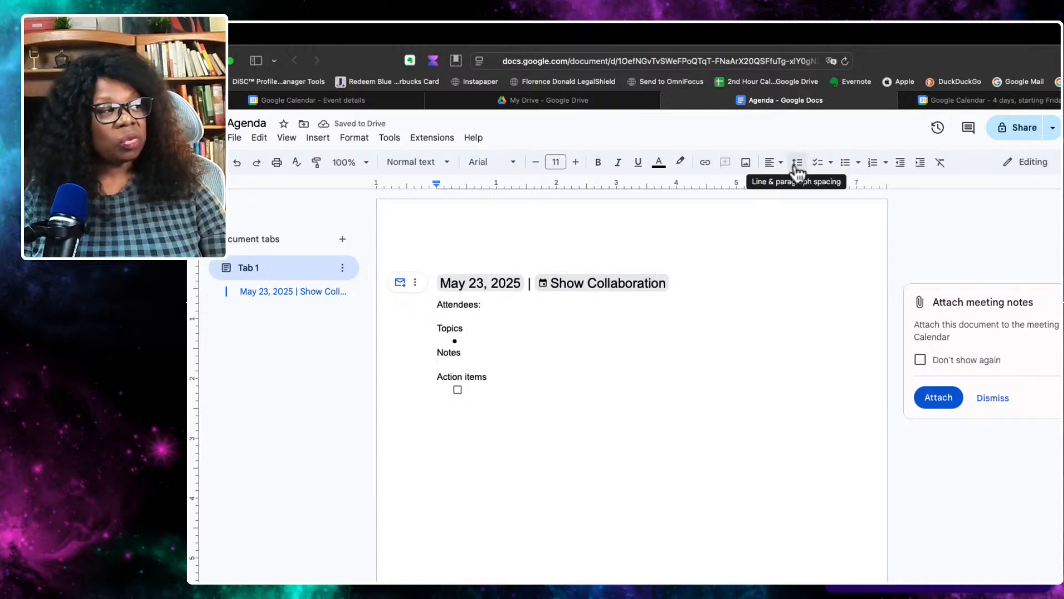
left_click(844, 162)
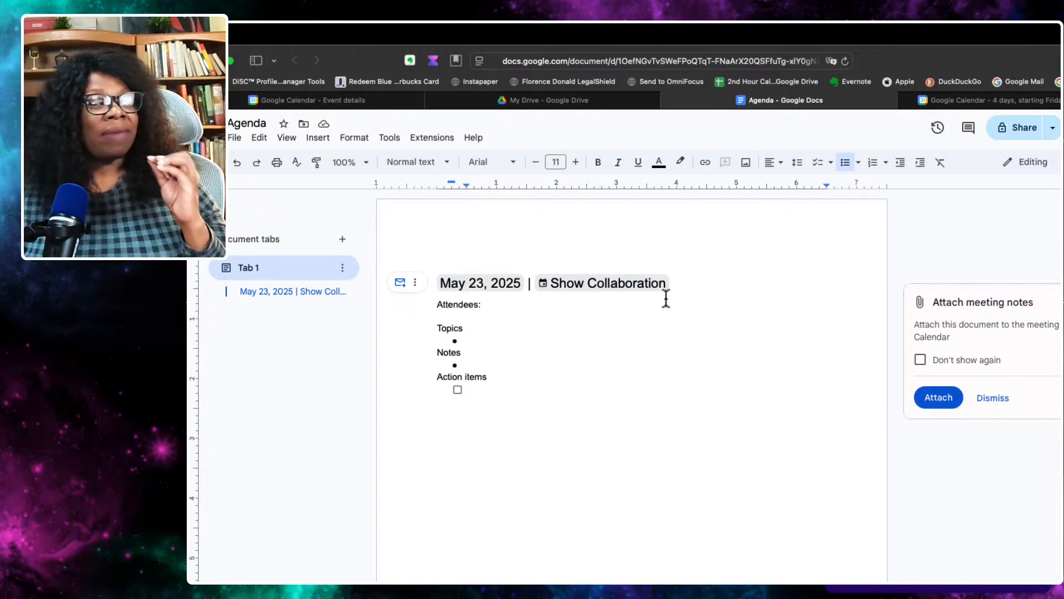
Check the details of the date and Show Collaboration chips, and place the cursor in the empty action item
left_click(456, 285)
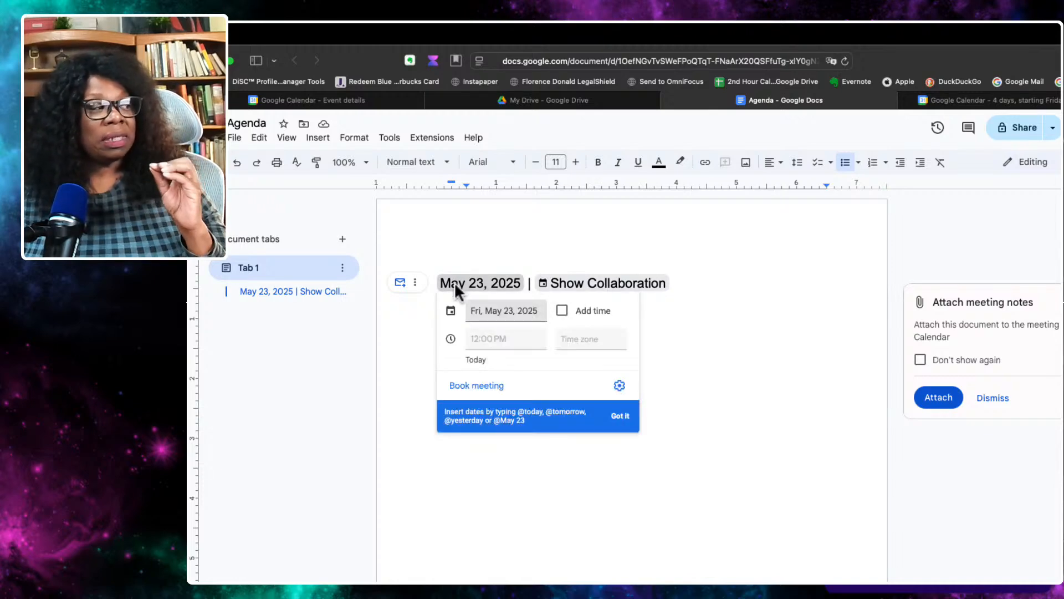
mouse_move(619, 284)
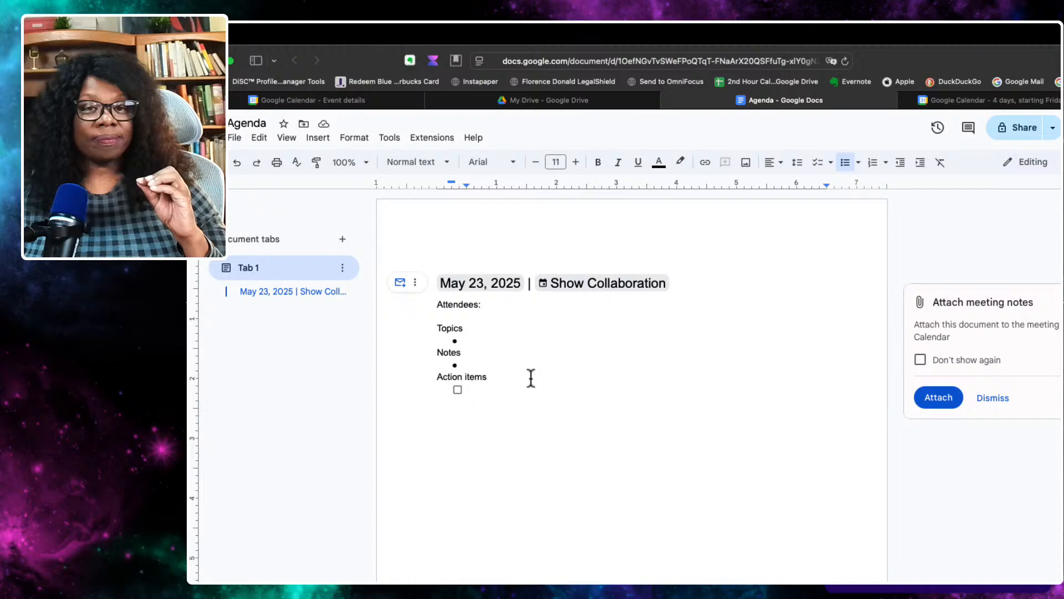
left_click(474, 389)
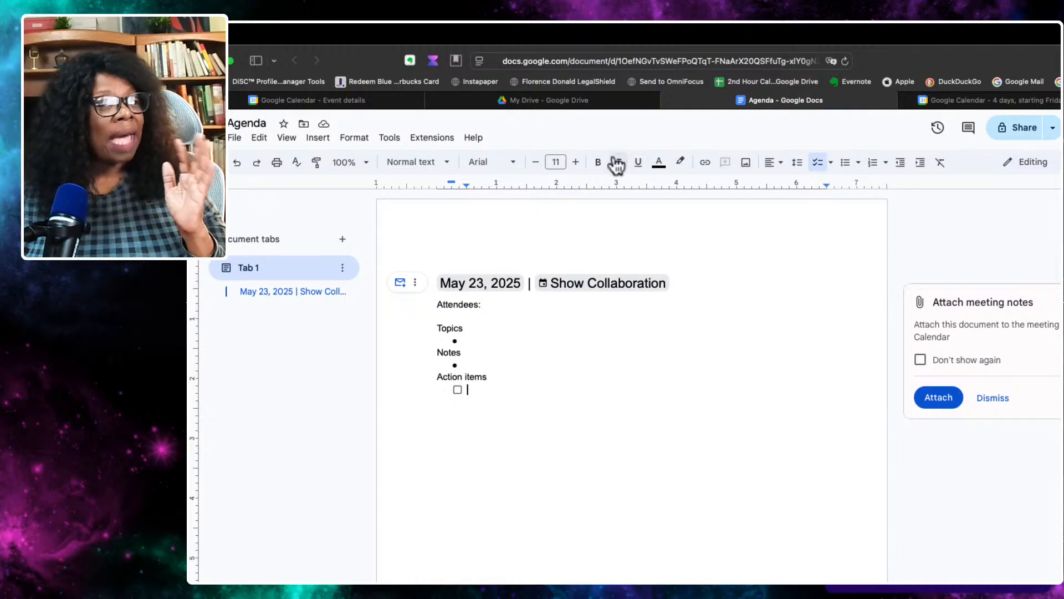
Close the Agenda document and reopen the Show Collaboration event for editing in Google Calendar
left_click(353, 100)
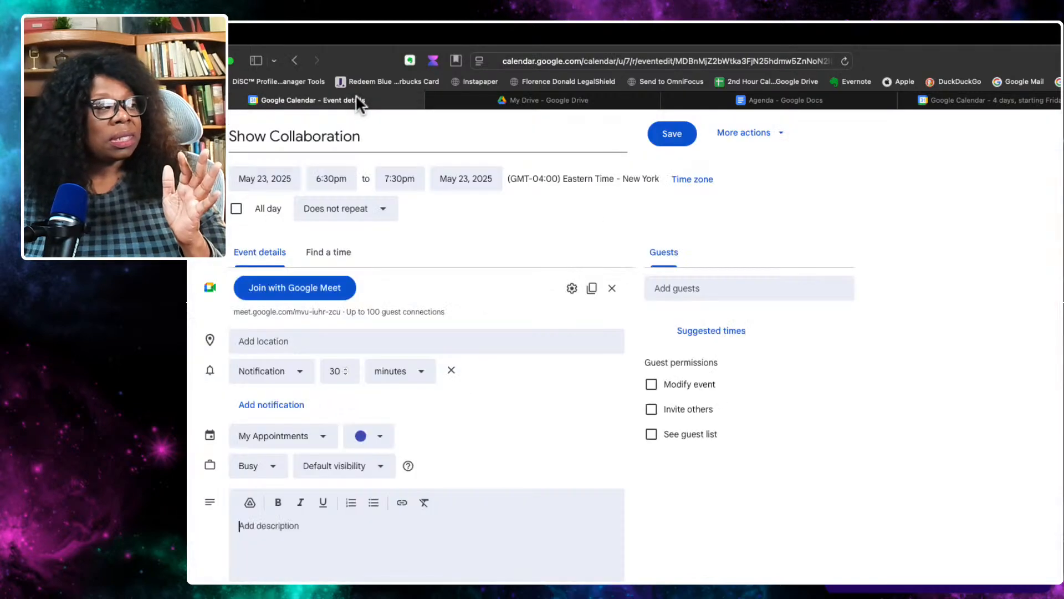
left_click(740, 100)
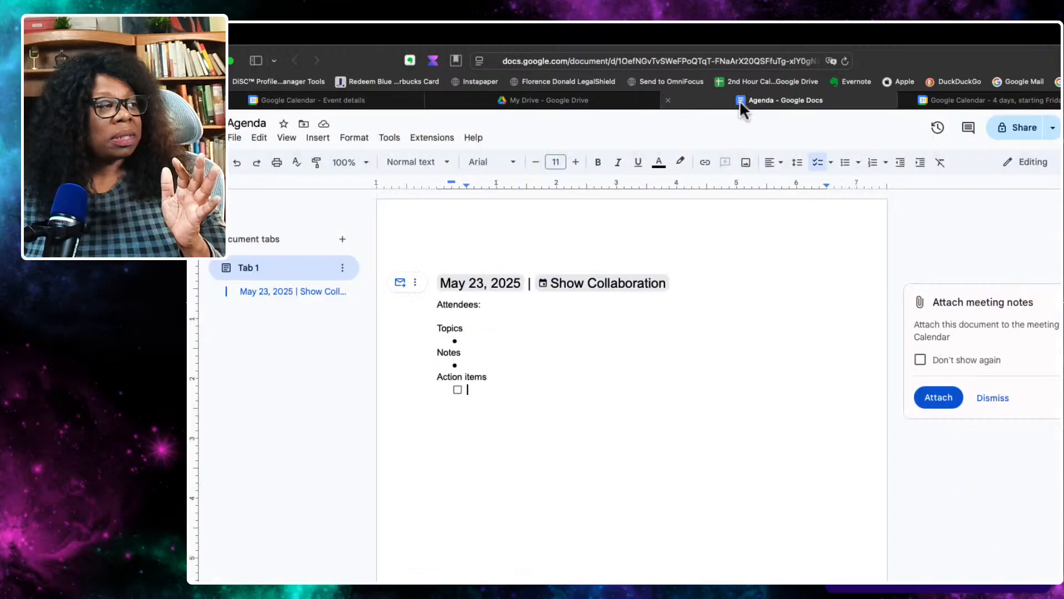
left_click(667, 99)
left_click(341, 100)
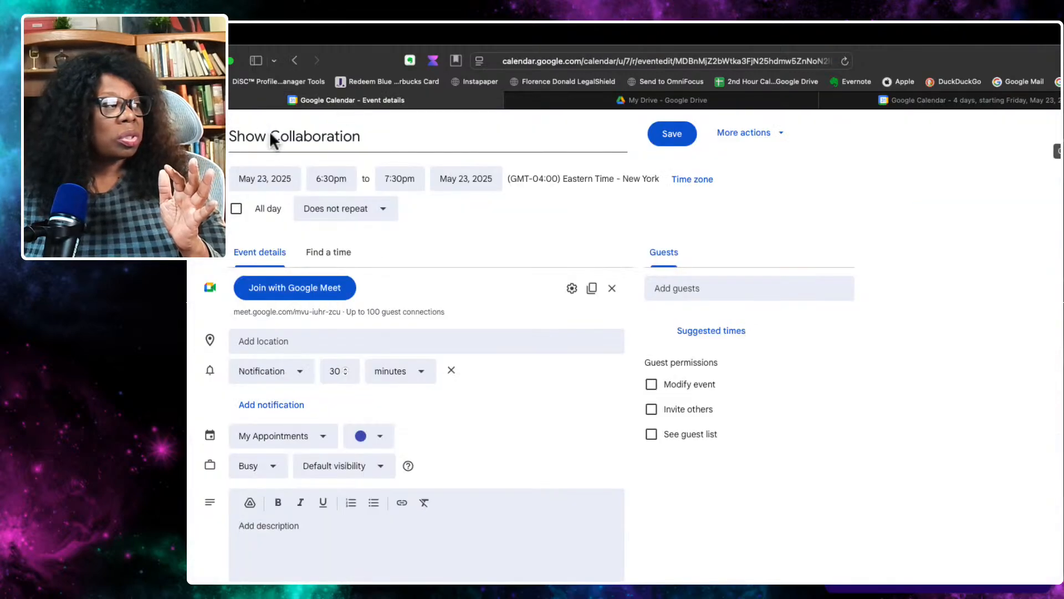
left_click(208, 134)
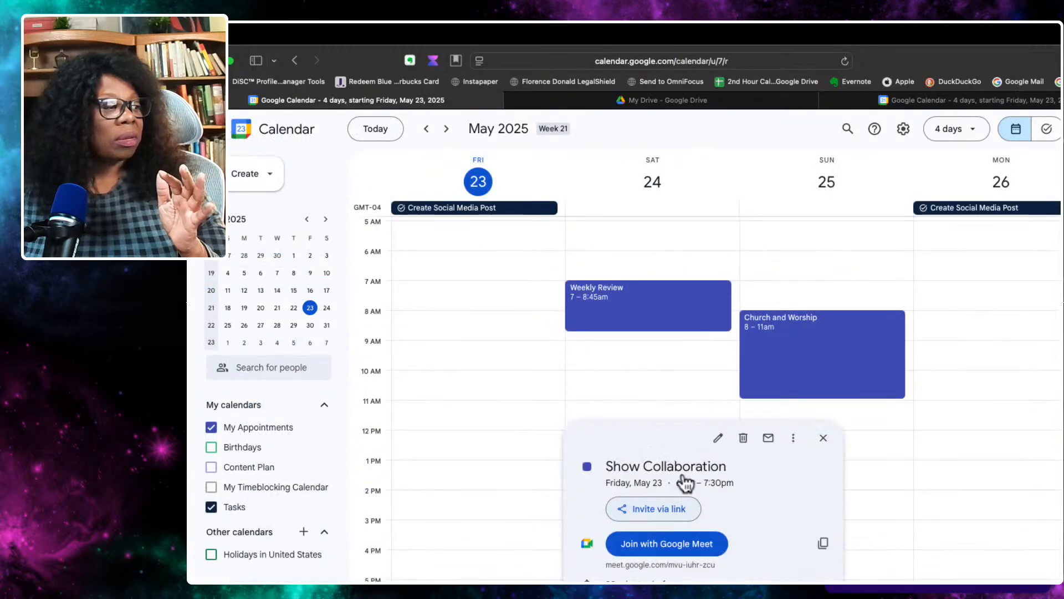
left_click(715, 438)
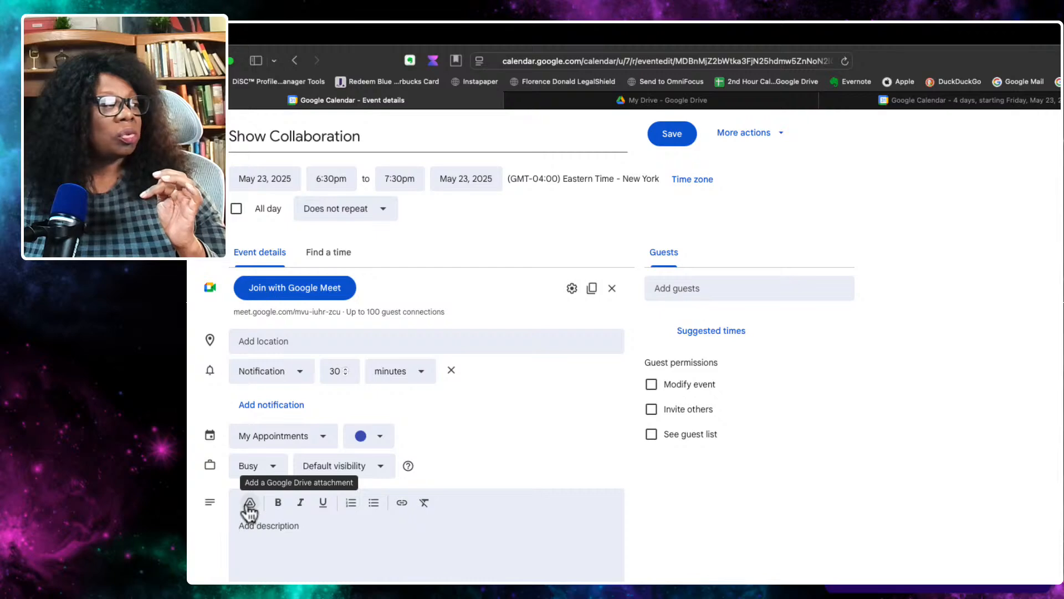
Switch from the calendar event to My Drive in Google Drive
mouse_move(961, 98)
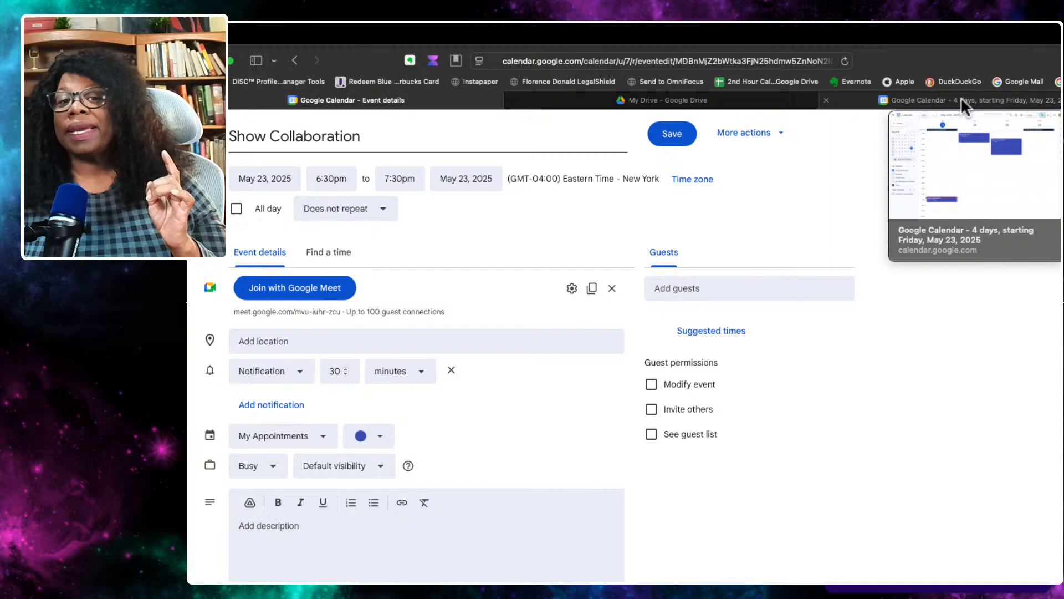
left_click(683, 101)
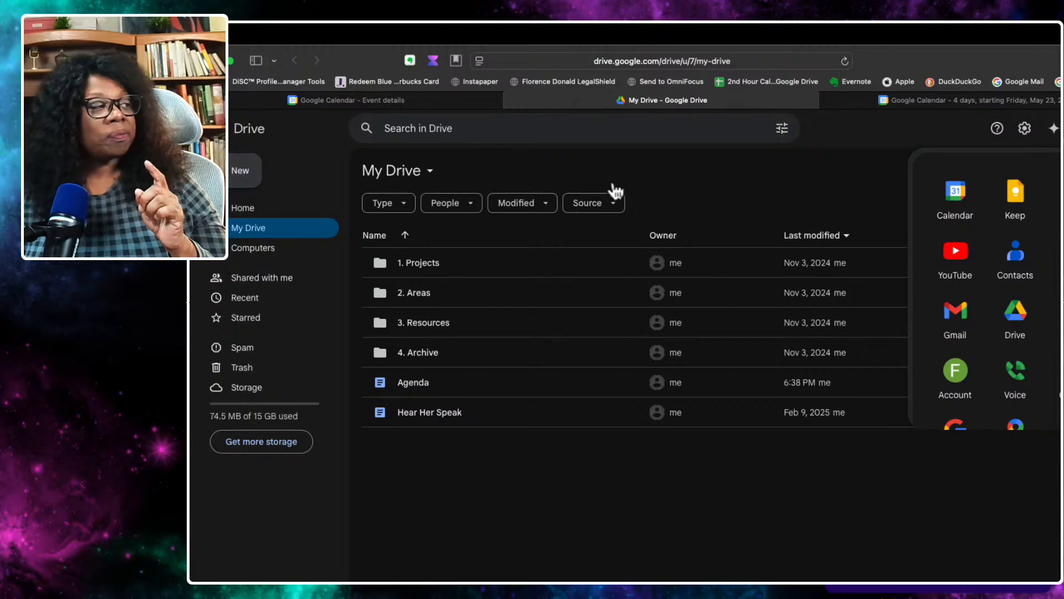
left_click(240, 176)
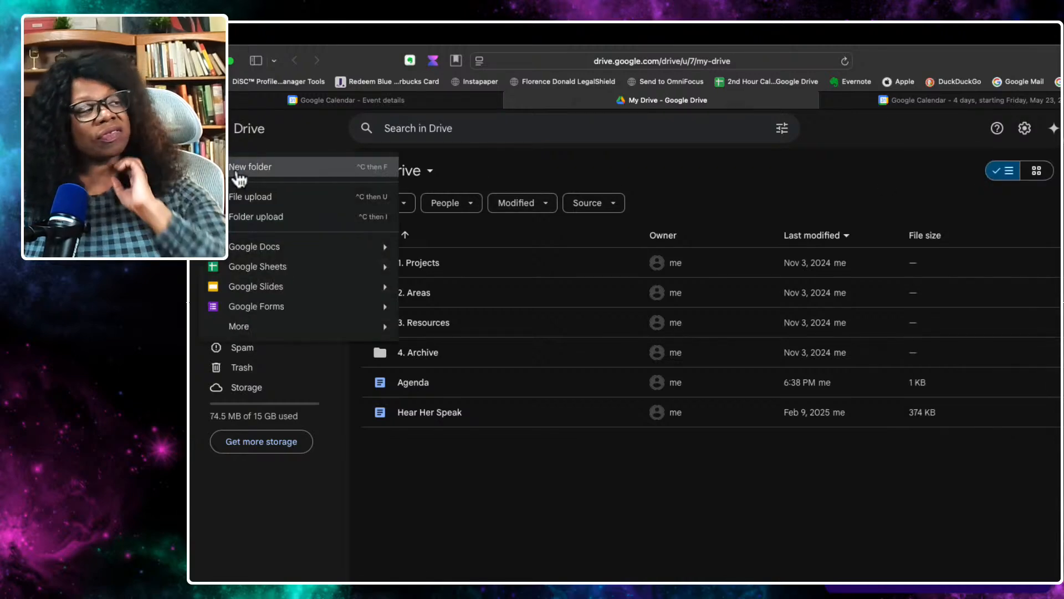
left_click(239, 166)
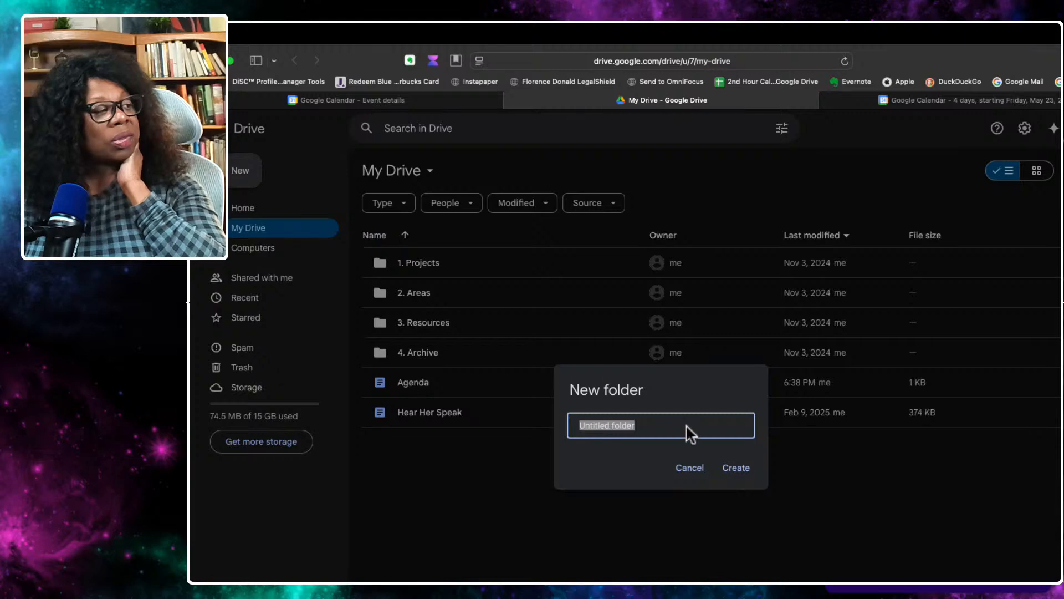
left_click(687, 467)
Create a new Google Docs document and insert a meeting notes block for today's Show Collaboration event
left_click(243, 170)
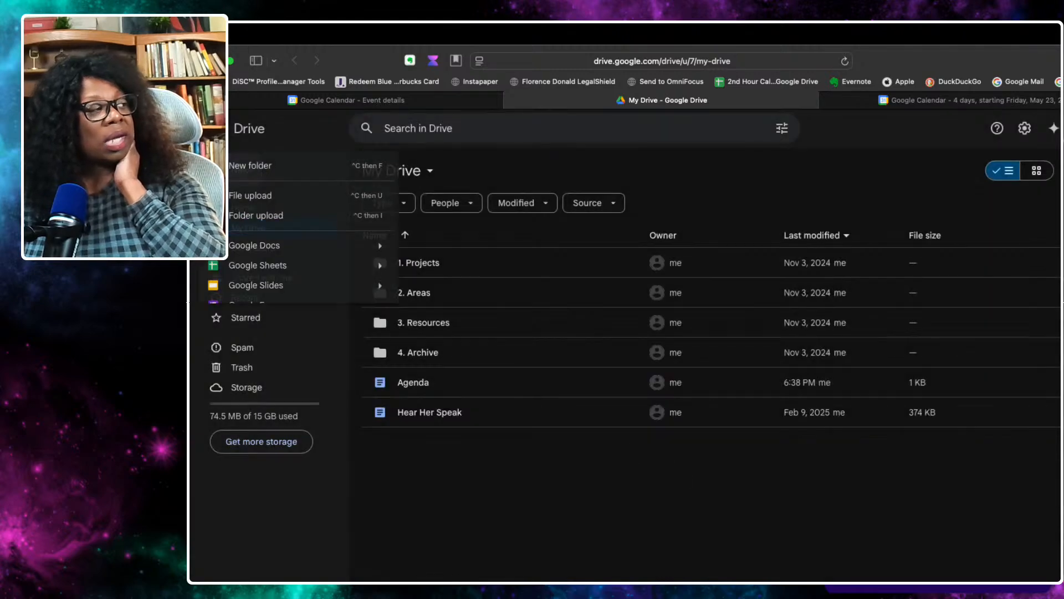
left_click(263, 246)
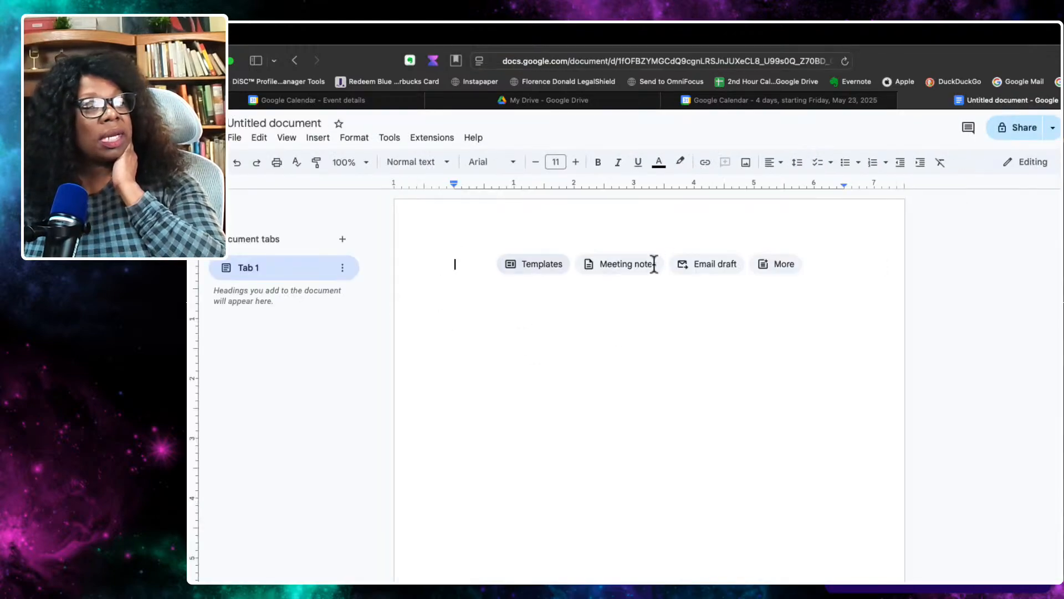
left_click(621, 271)
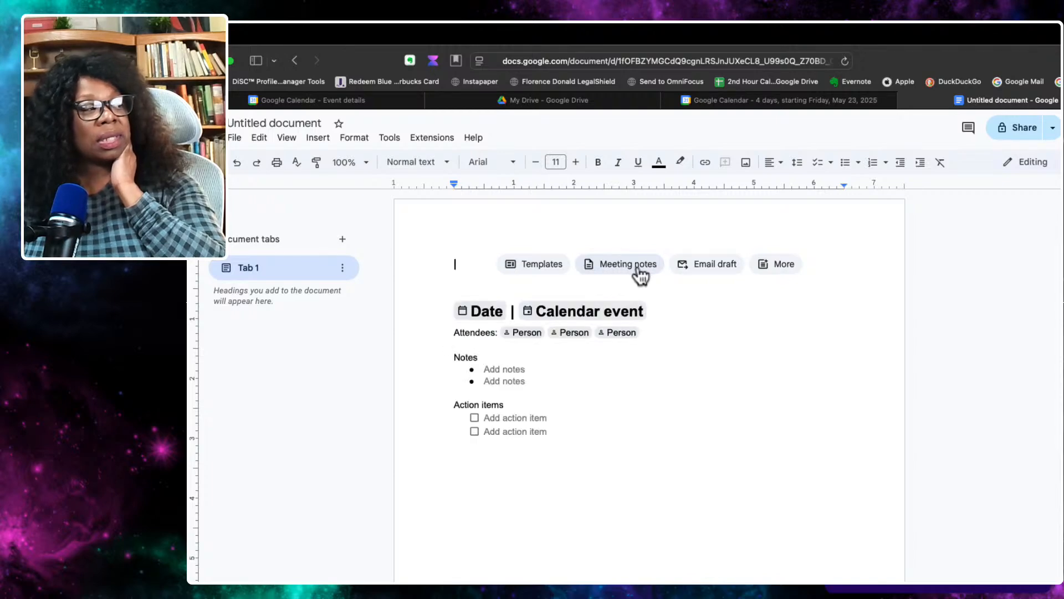
key("super+z")
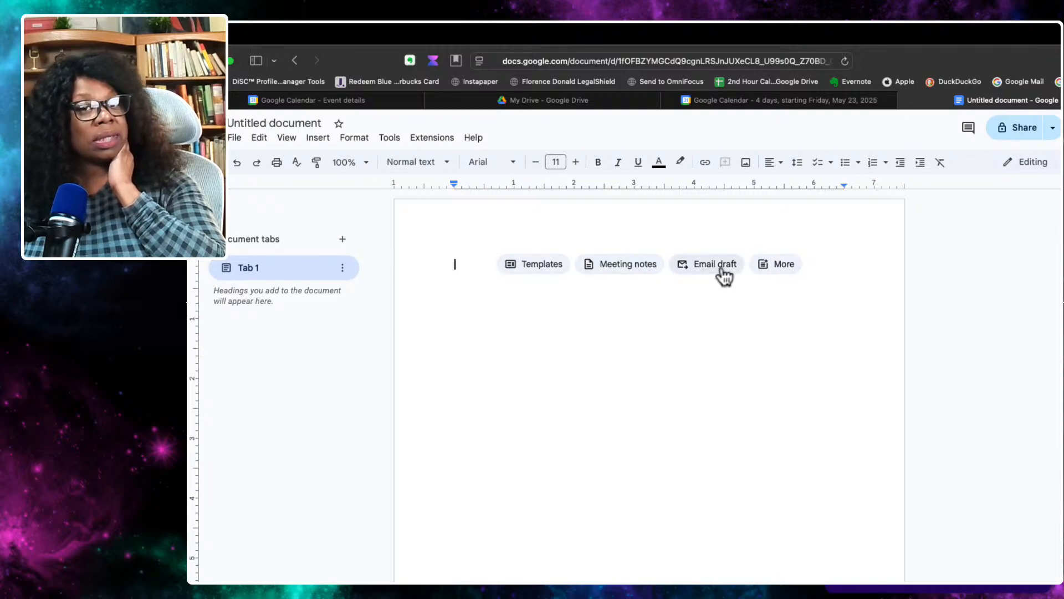
left_click(626, 271)
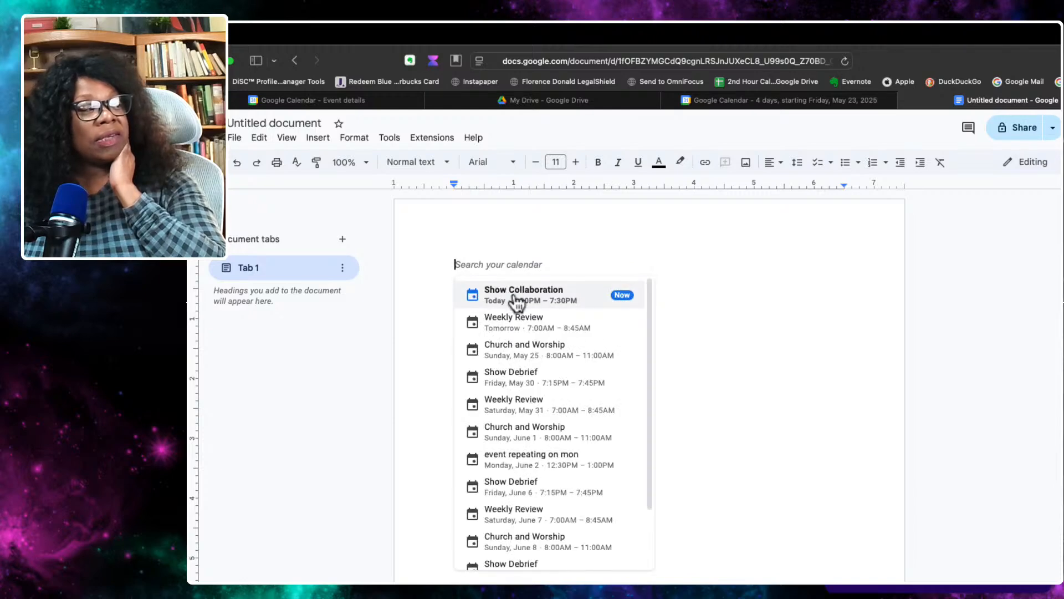
left_click(492, 302)
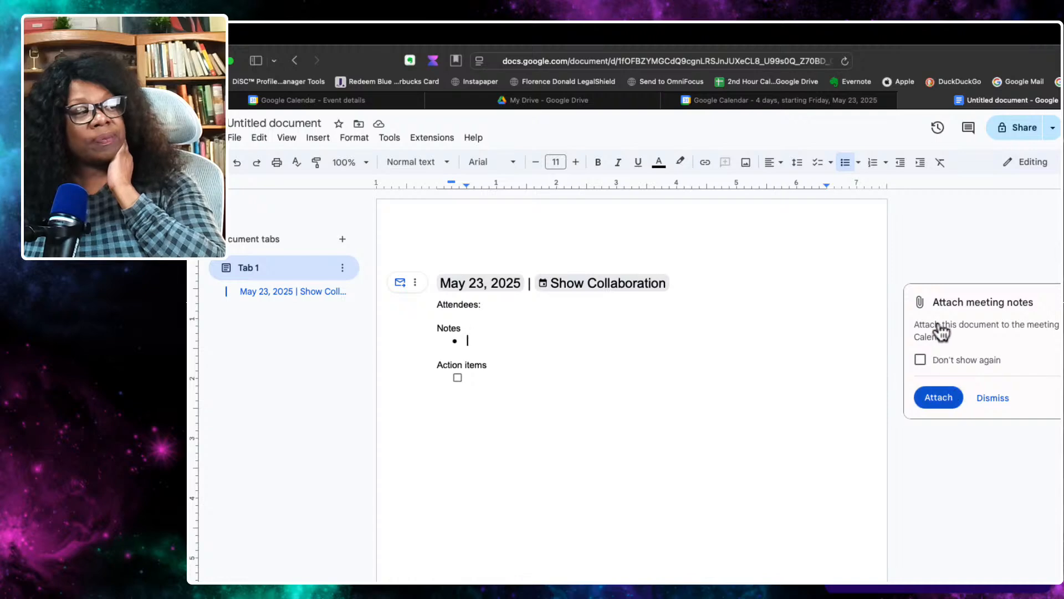
Attach the untitled meeting notes document to its event, and open the attachment from the Show Collaboration event in Google Calendar
left_click(937, 398)
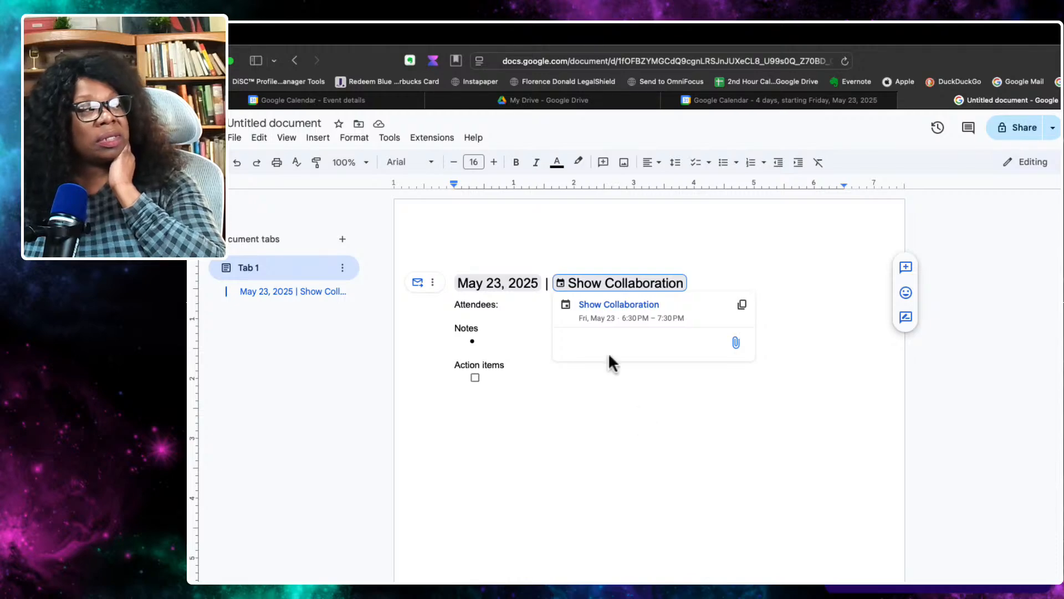
left_click(335, 101)
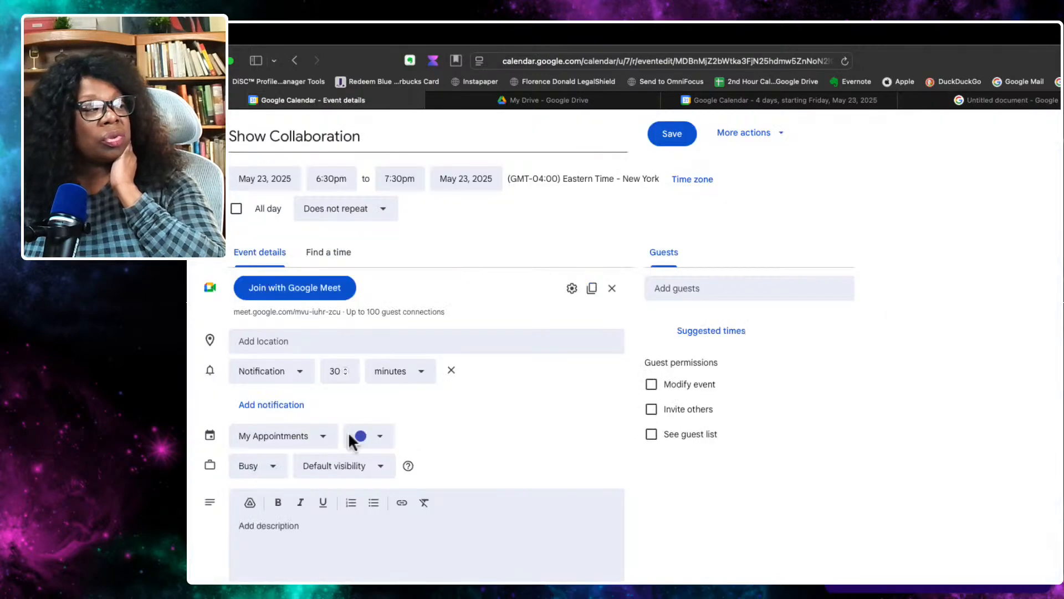
left_click(210, 136)
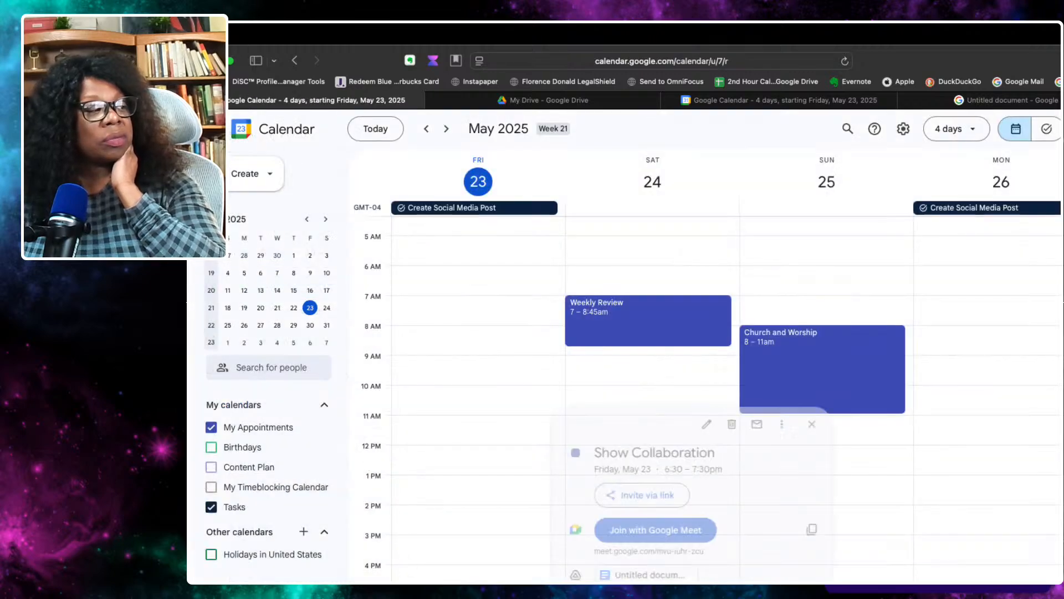
left_click(721, 424)
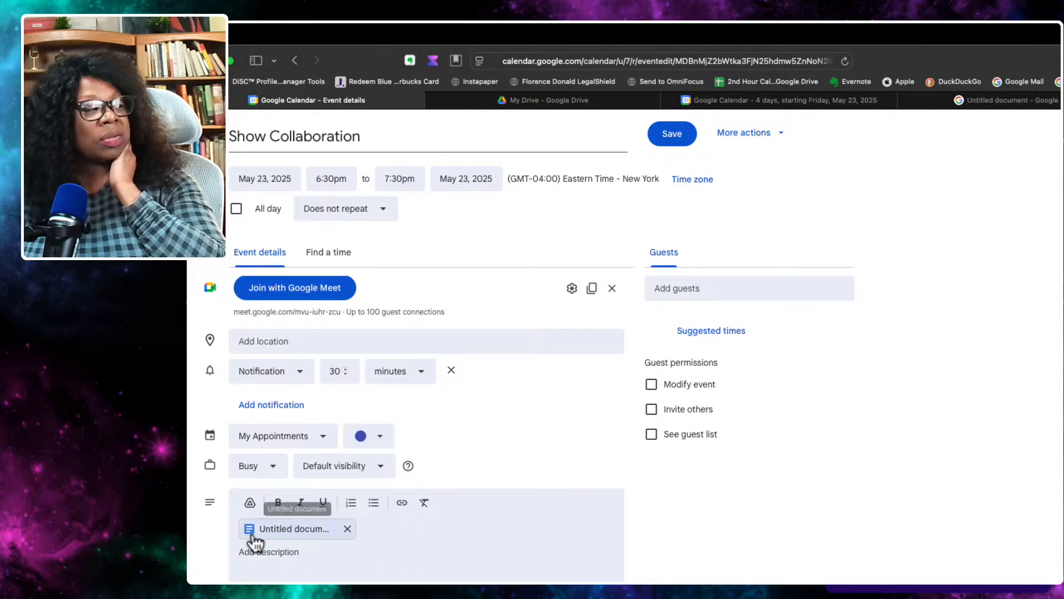
left_click(291, 531)
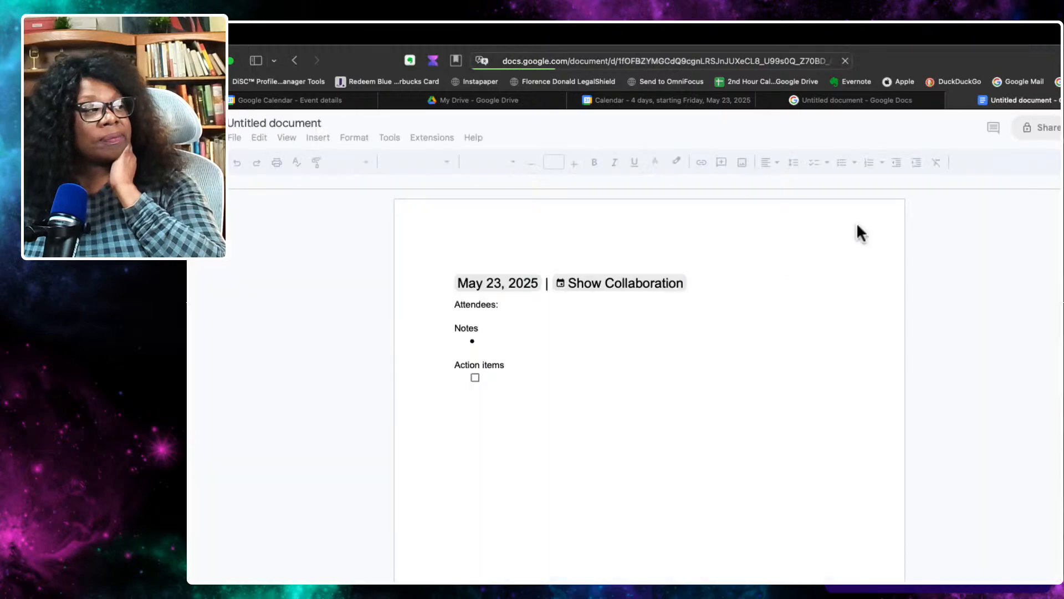
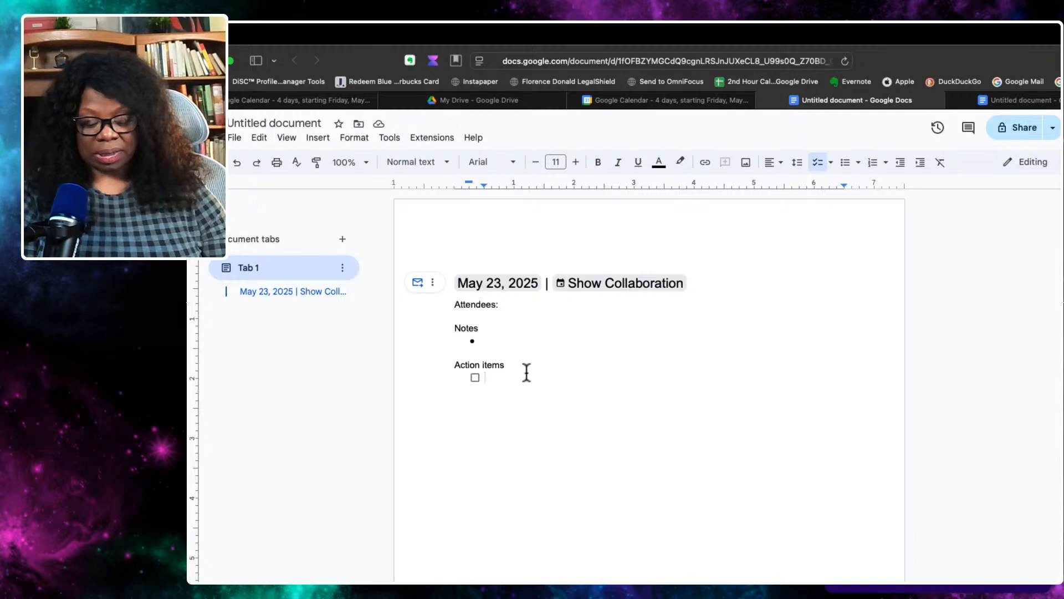
Enter Task as the first action item and add an empty checklist item beneath it
type("Task")
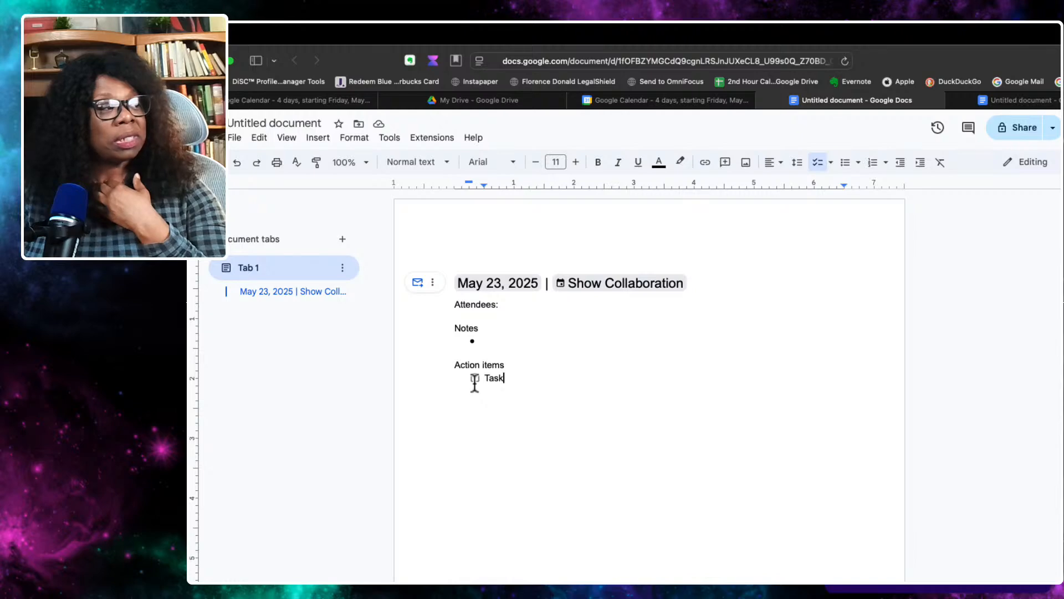
left_click(472, 385)
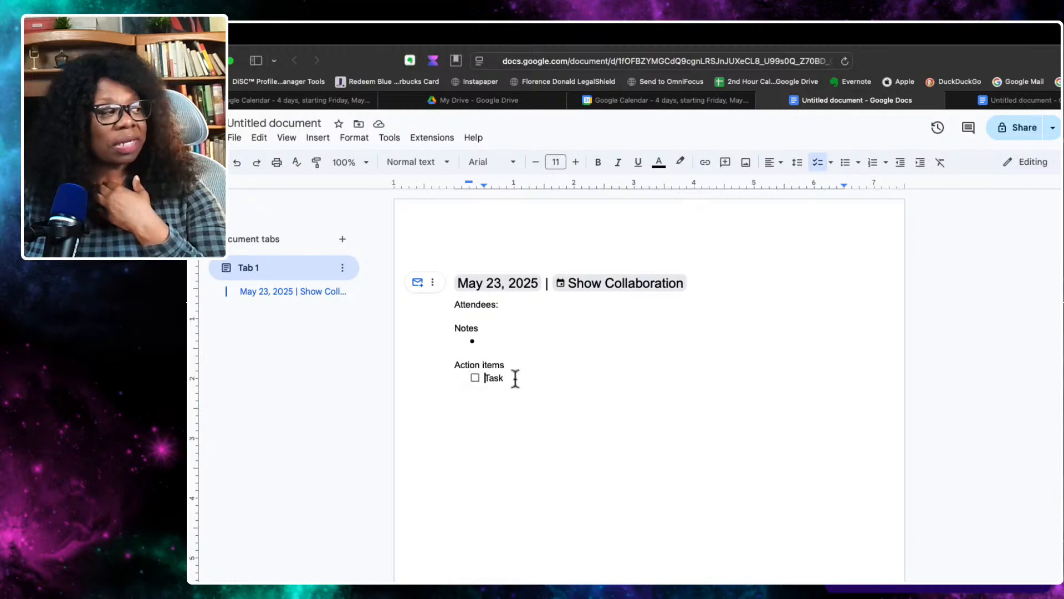
left_click(516, 379)
key("Return")
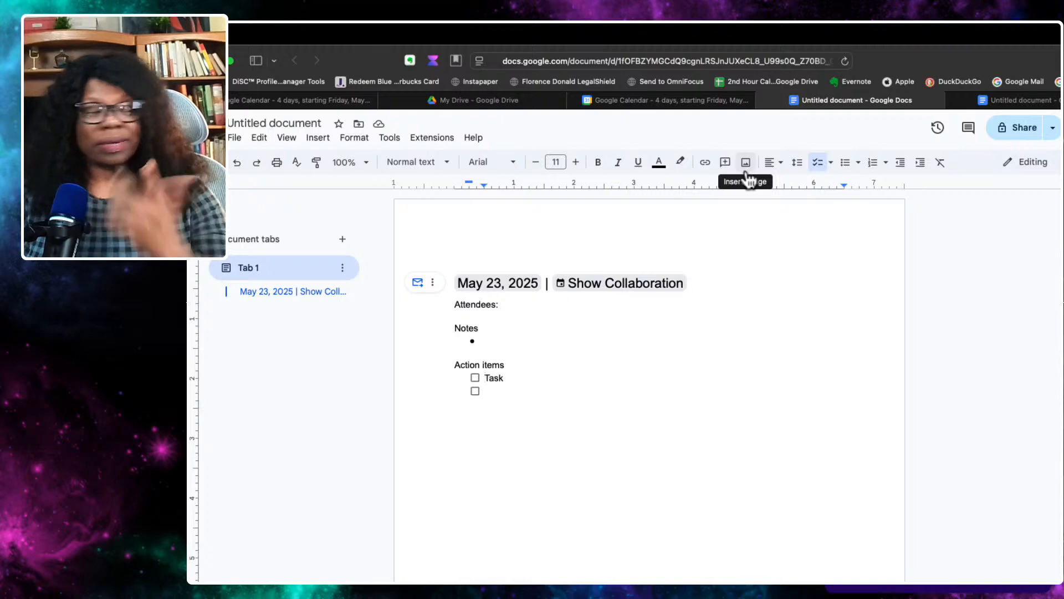
Turn the Task item's checklist formatting off and back on, and select its list item through the checkbox options
left_click(826, 166)
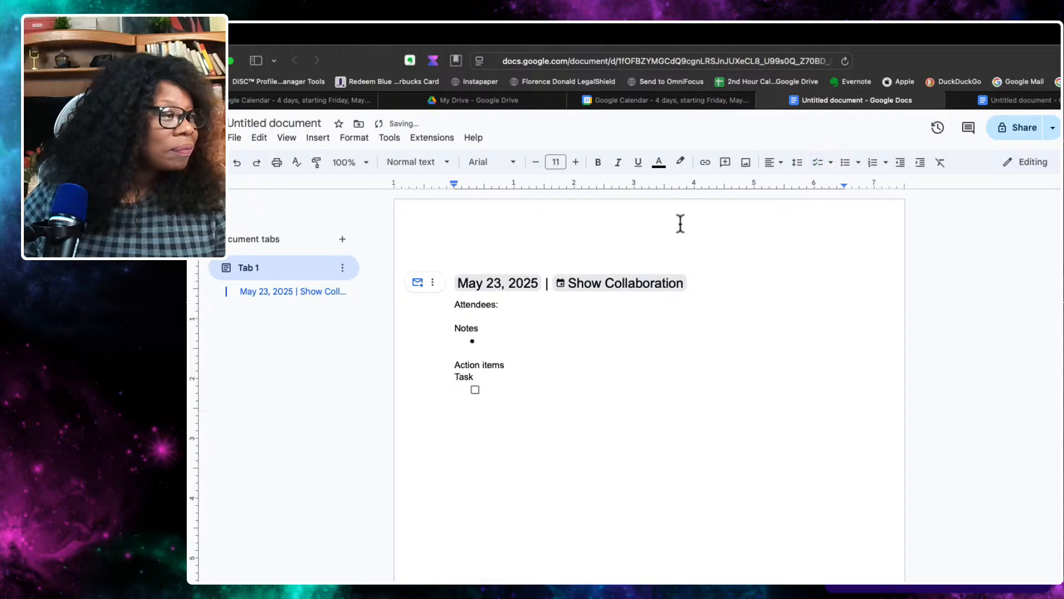
left_click(819, 169)
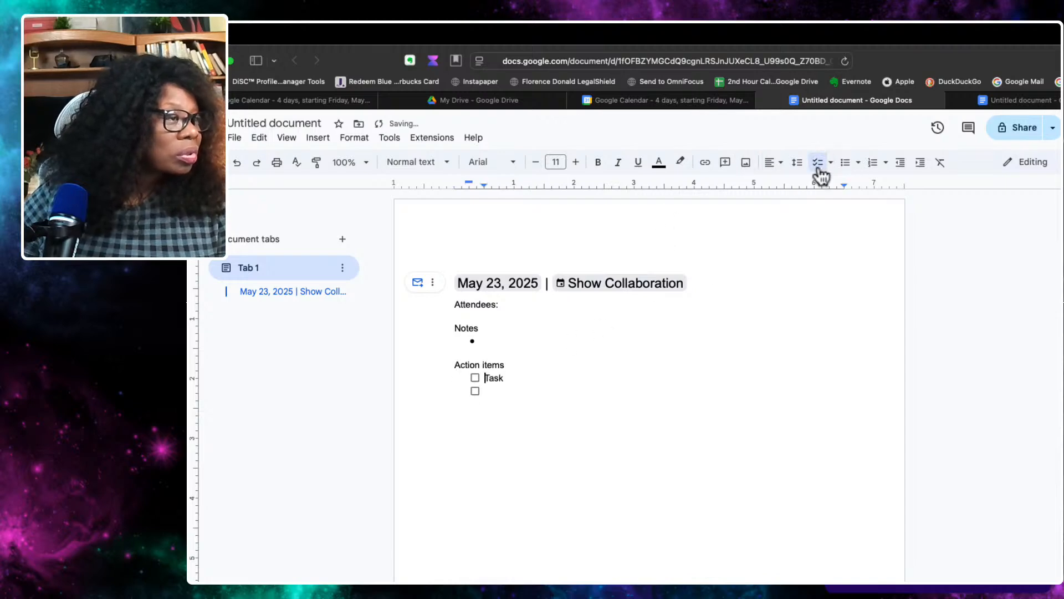
right_click(473, 381)
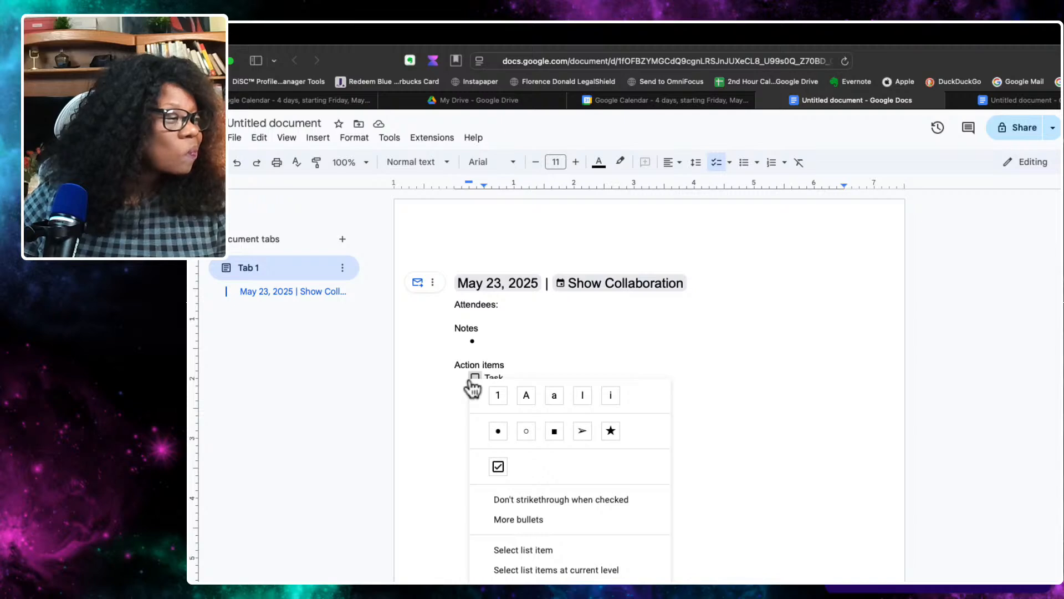
left_click(523, 550)
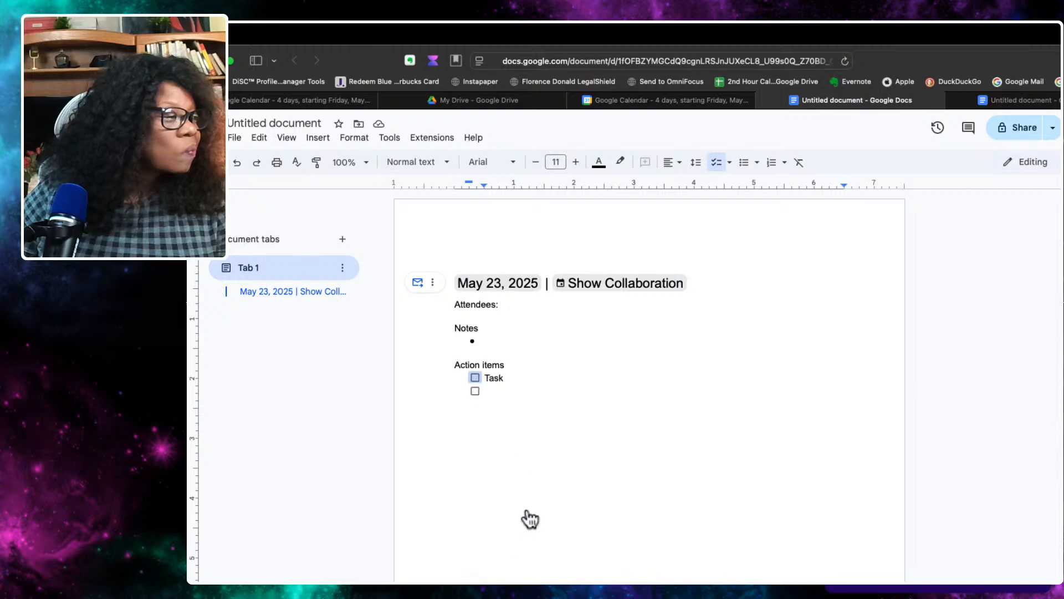
Complete the action items as Task 1 and Task 2, with an empty checklist item below them
left_click(509, 376)
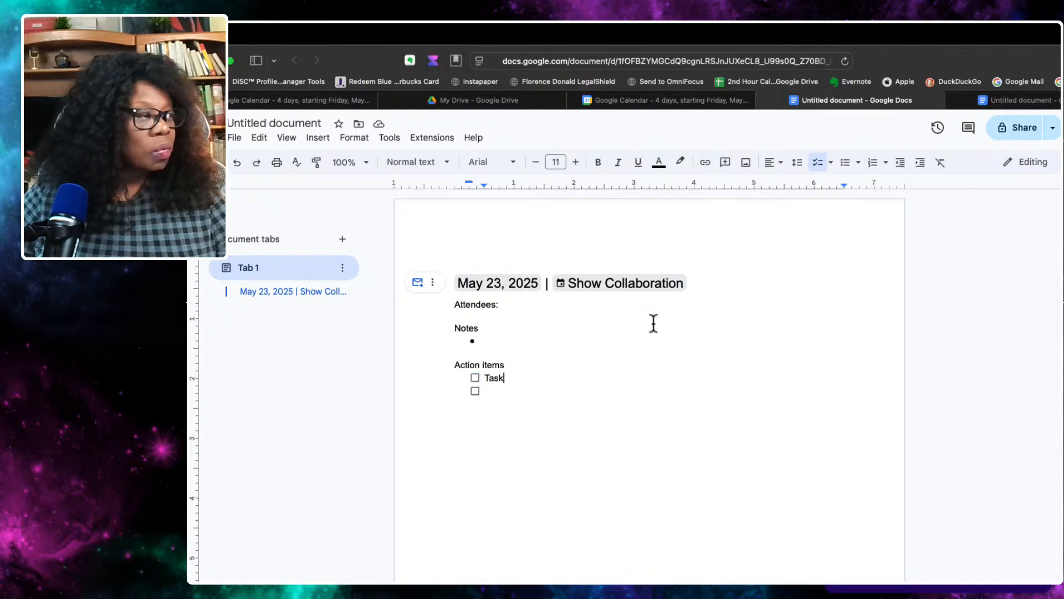
type("1")
key("Down")
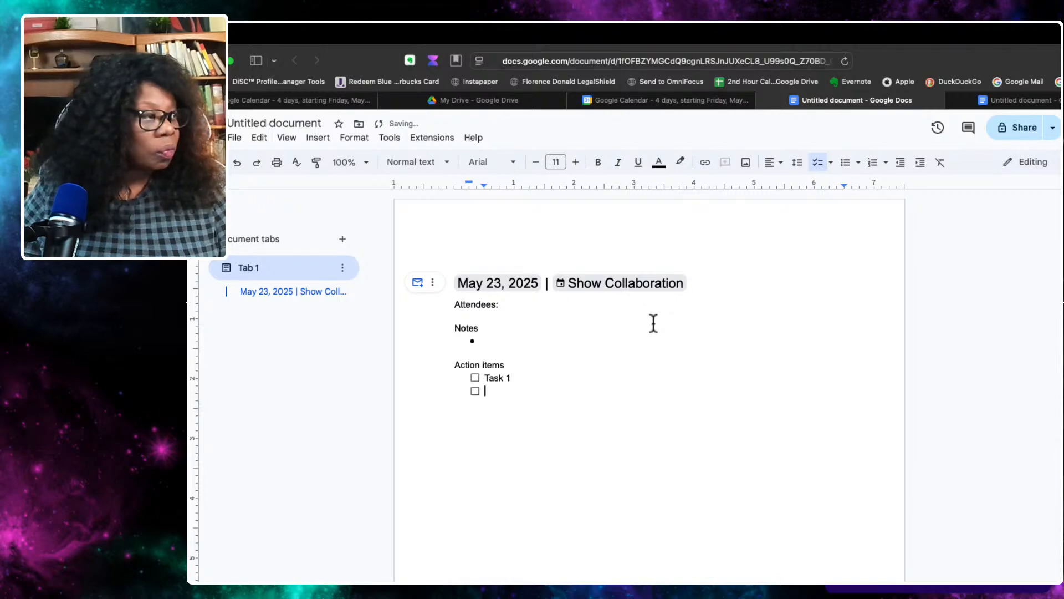
type("Task 2")
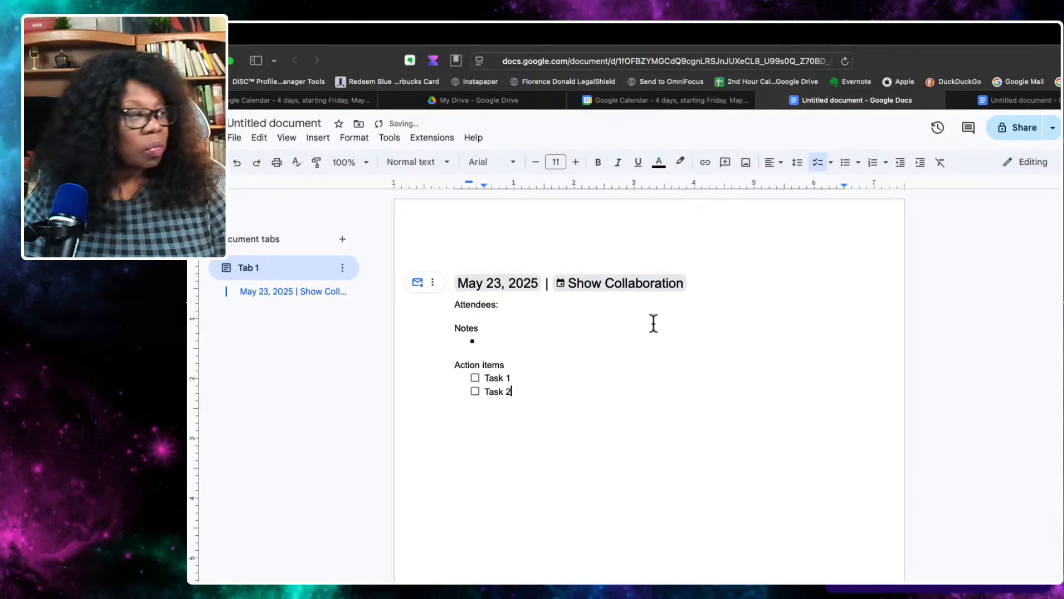
key("Return")
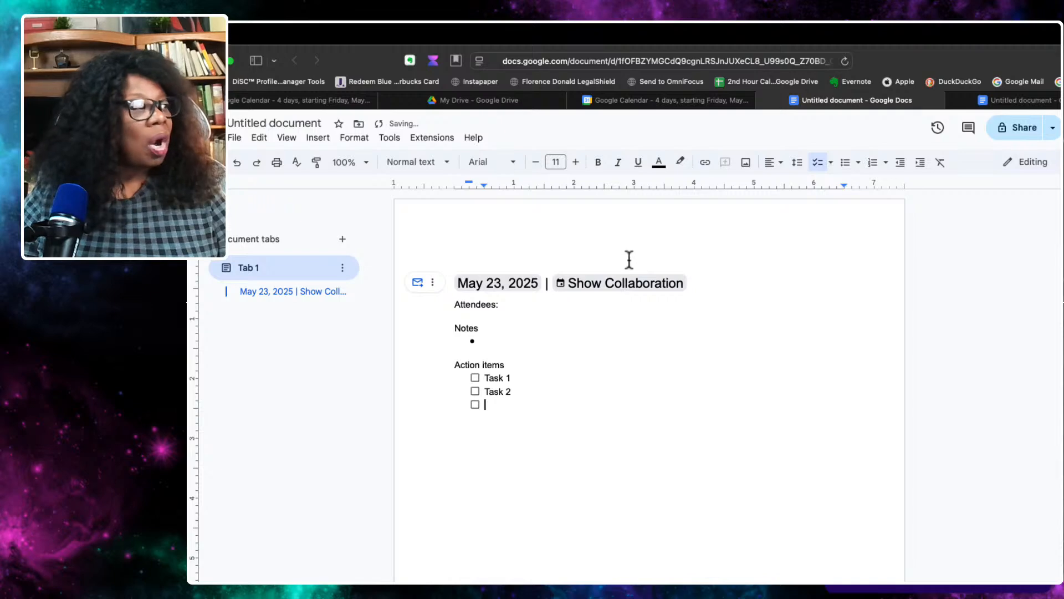
Name the untitled document May 23, 2025 | Show Collaboration
left_click(459, 380)
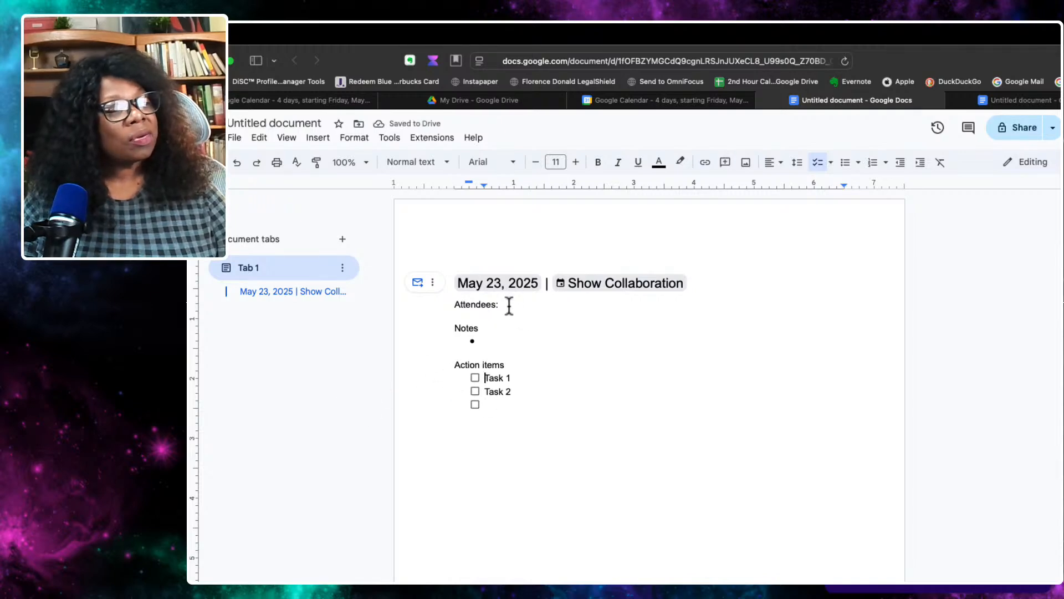
left_click(509, 306)
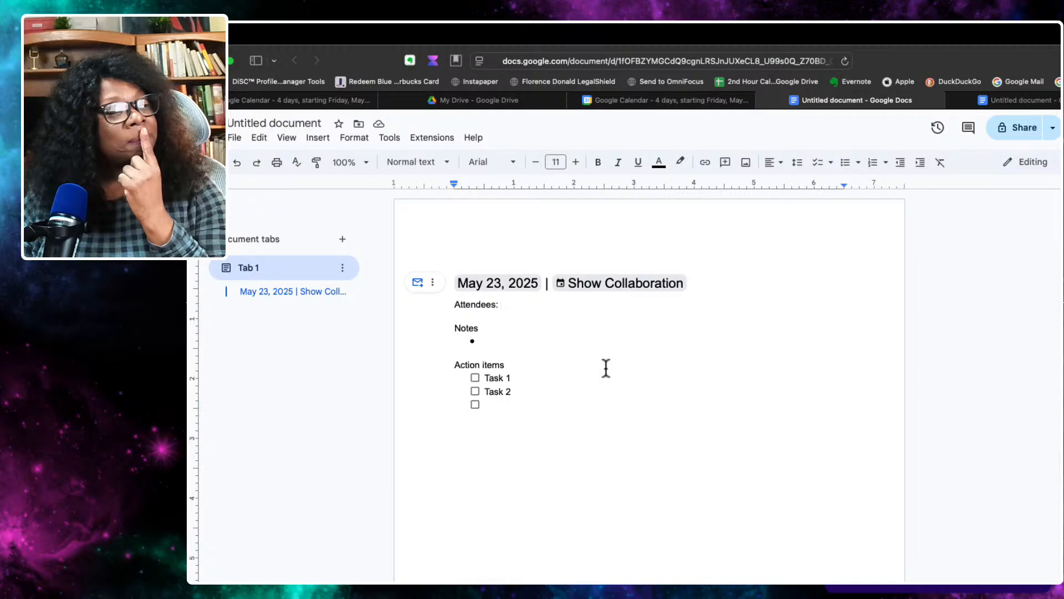
left_click(325, 122)
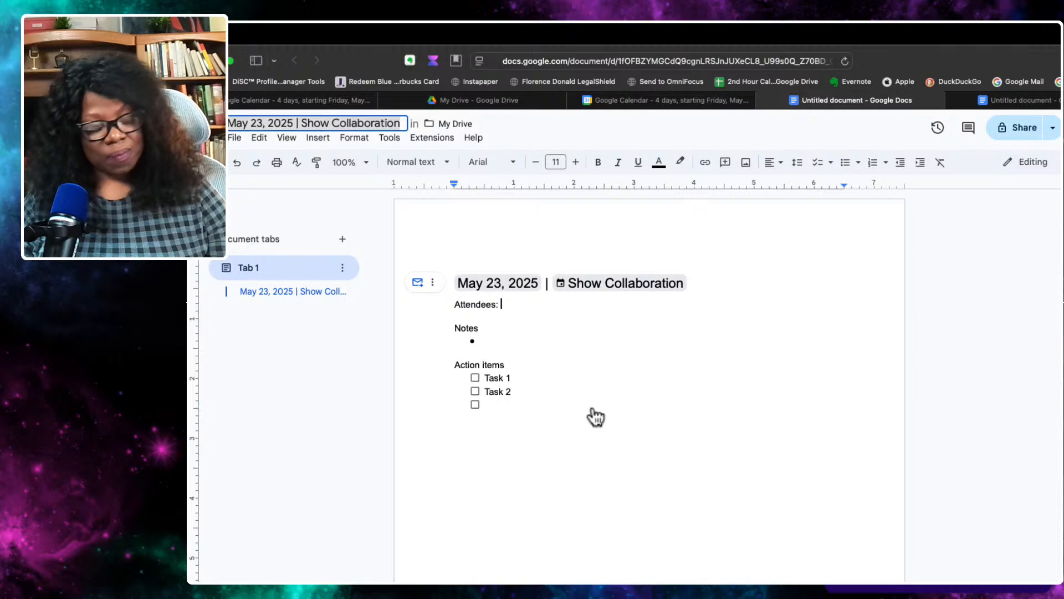
left_click(578, 383)
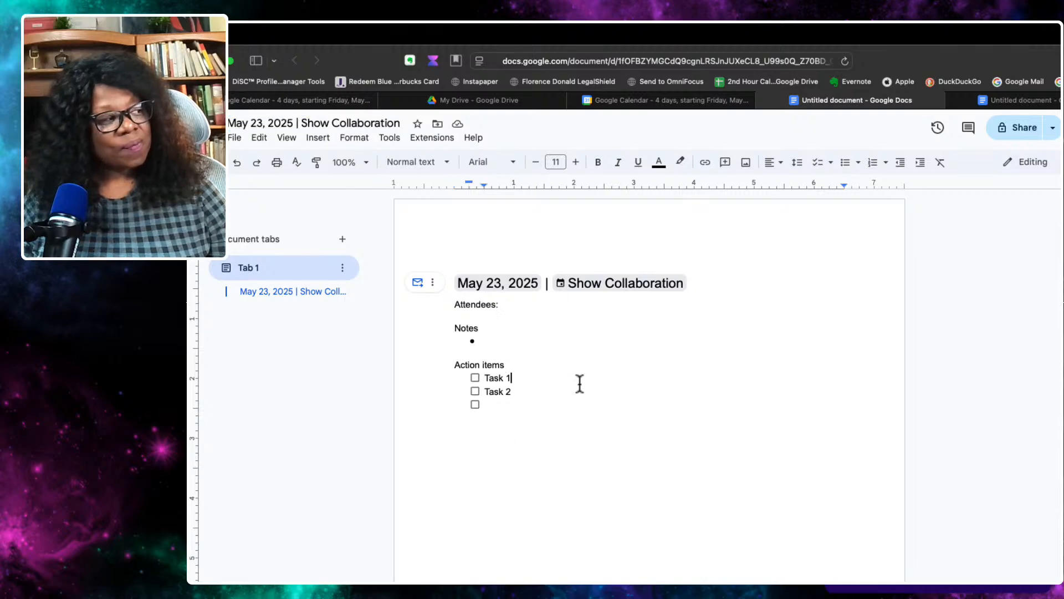
left_click(494, 341)
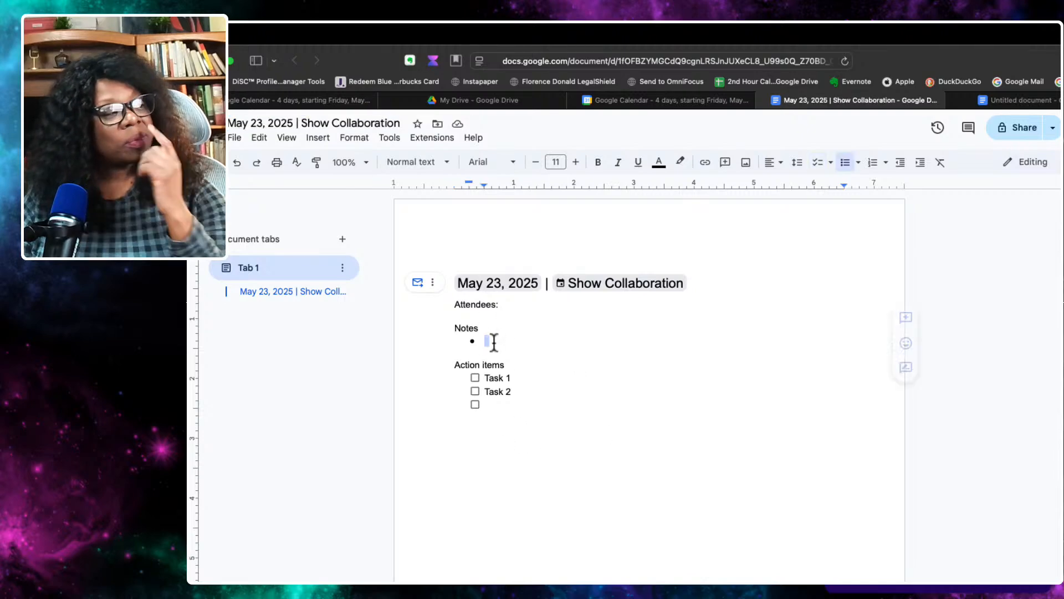
left_click(520, 414)
left_click(536, 390)
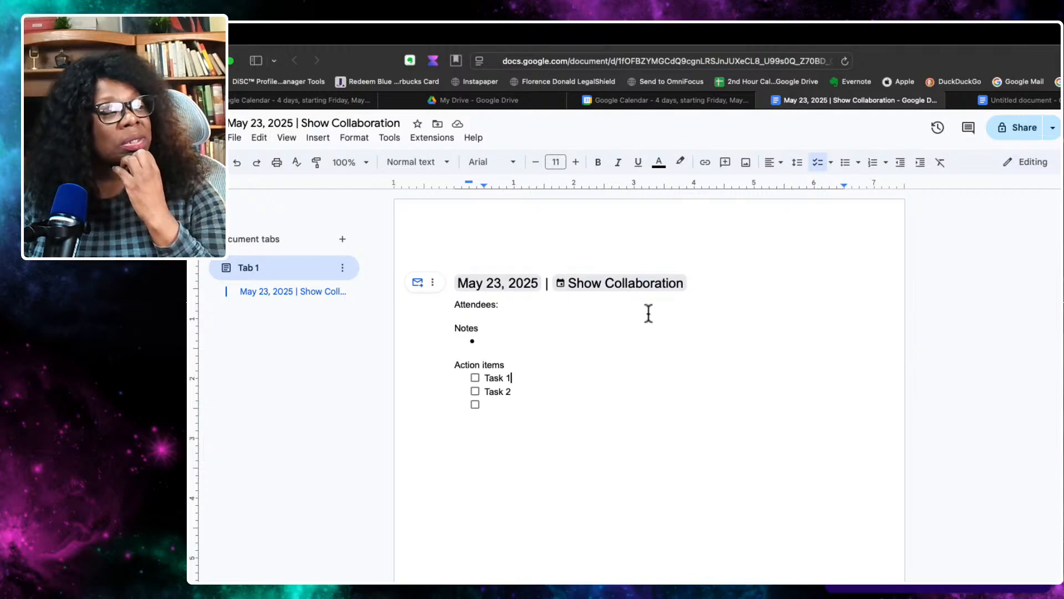
Enter Notes as the bullet under the Notes heading and open an email draft of the meeting notes
left_click(488, 341)
type("Notes")
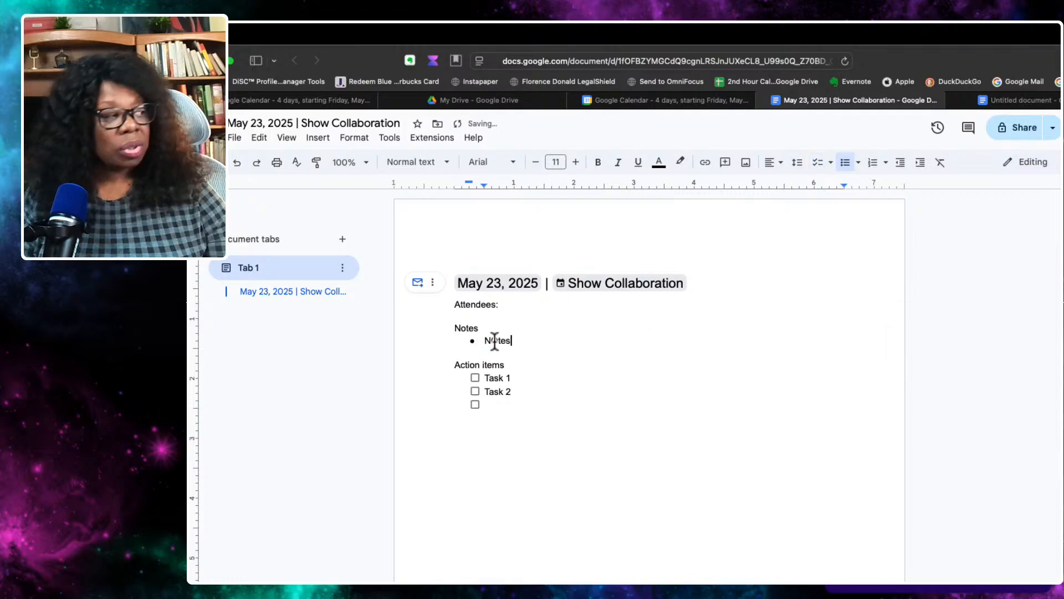
key("BackSpace")
key("BackSpace")
key("BackSpace")
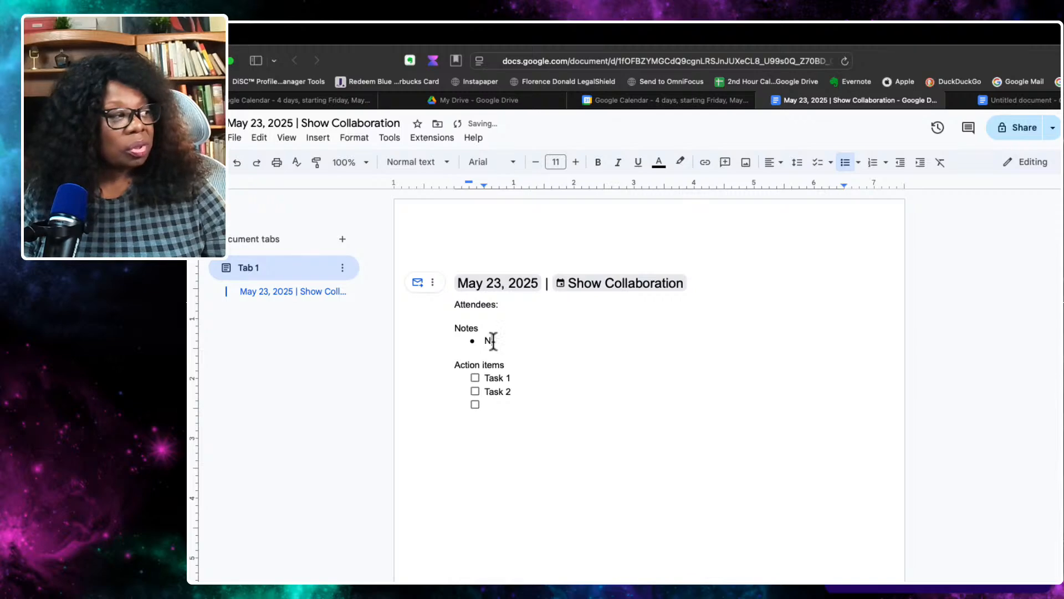
type("otes")
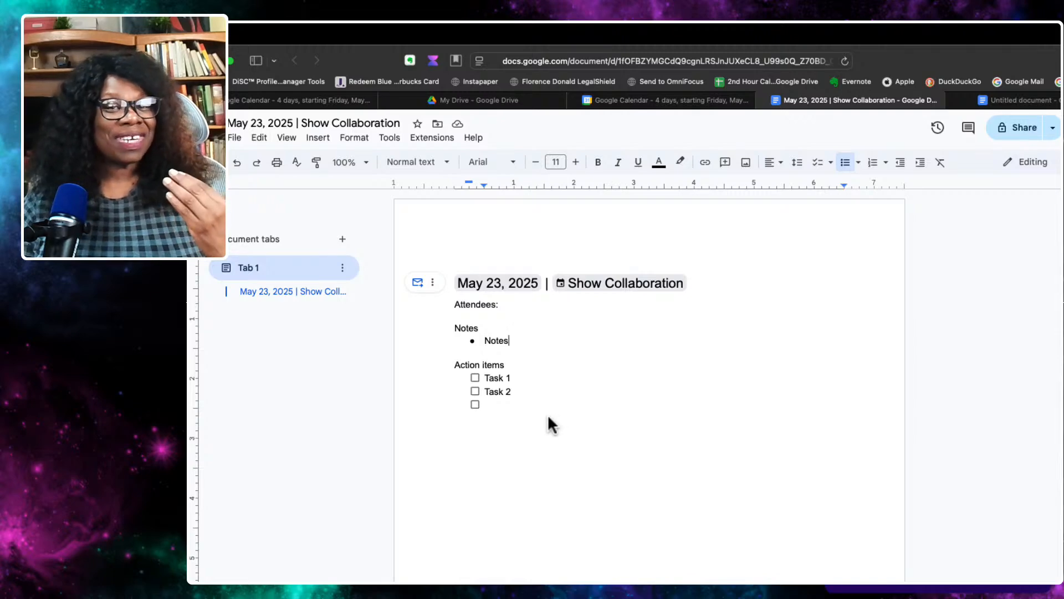
left_click(418, 283)
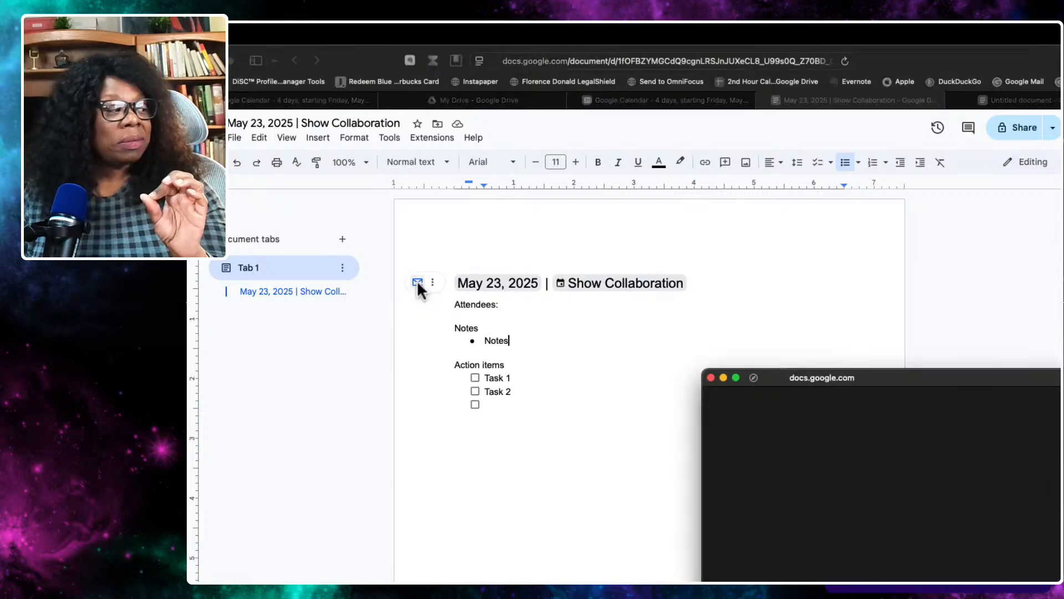
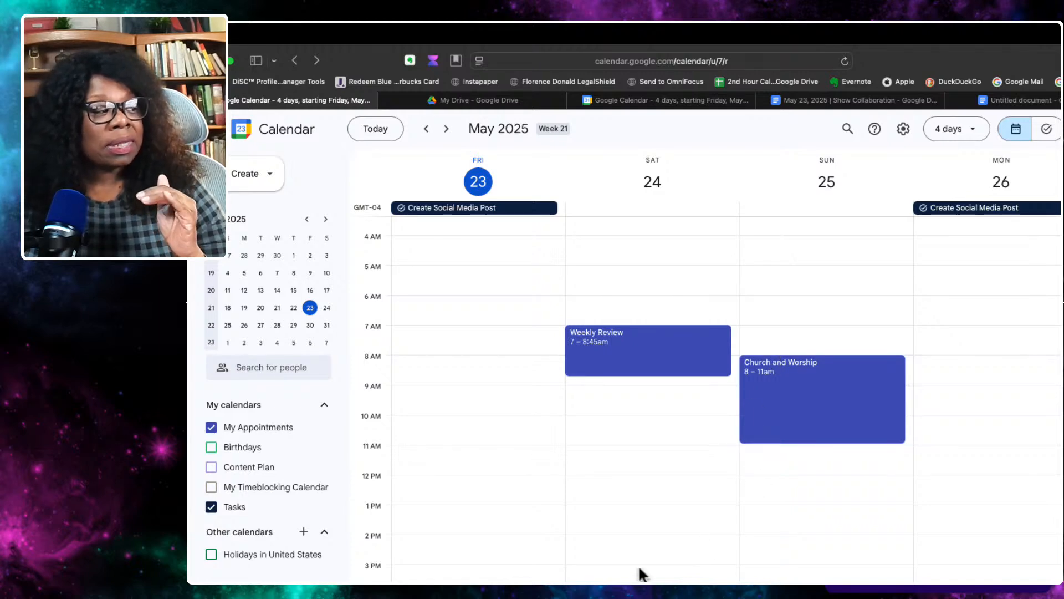
In Google Calendar, create and save an event titled New Meeting on May 24, 2025, 3:00pm to 4:00pm, with guests unable to see the guest list
left_click(644, 578)
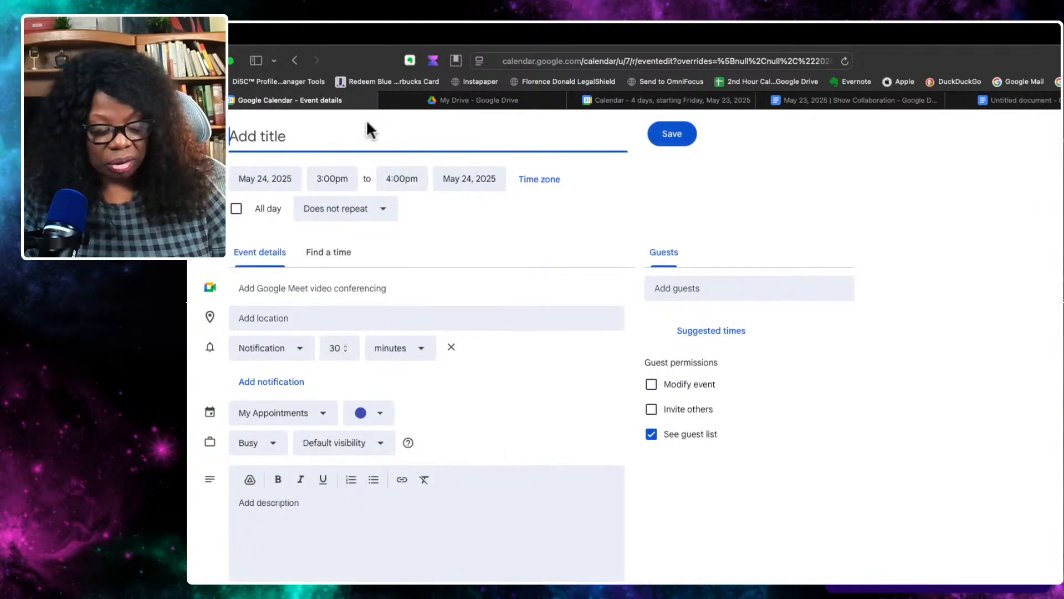
type("This")
key("BackSpace")
key("BackSpace")
key("BackSpace")
key("BackSpace")
key("BackSpace")
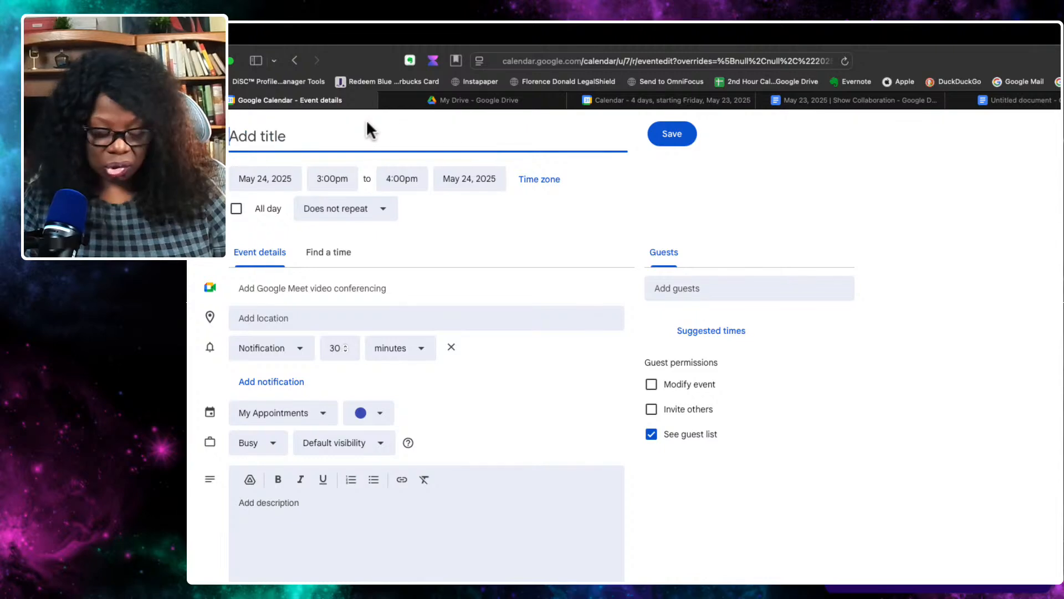
type("New Meeting")
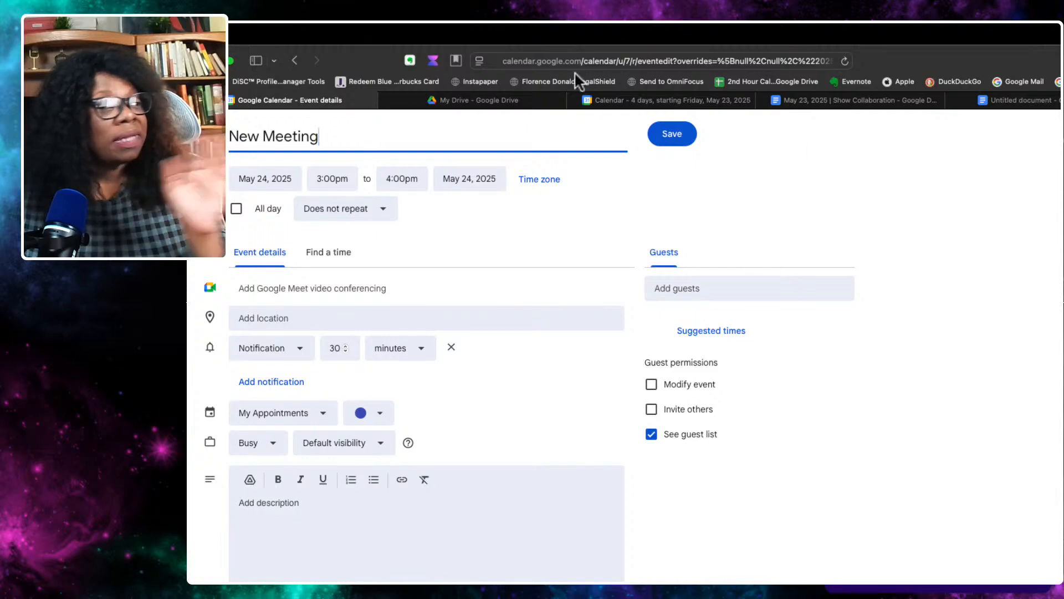
left_click(652, 436)
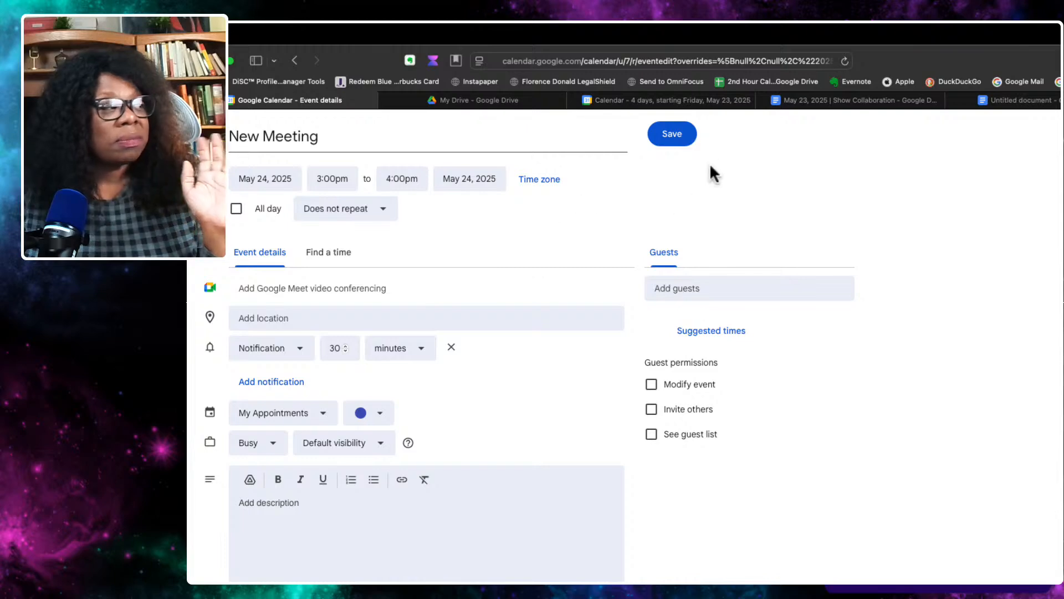
left_click(690, 139)
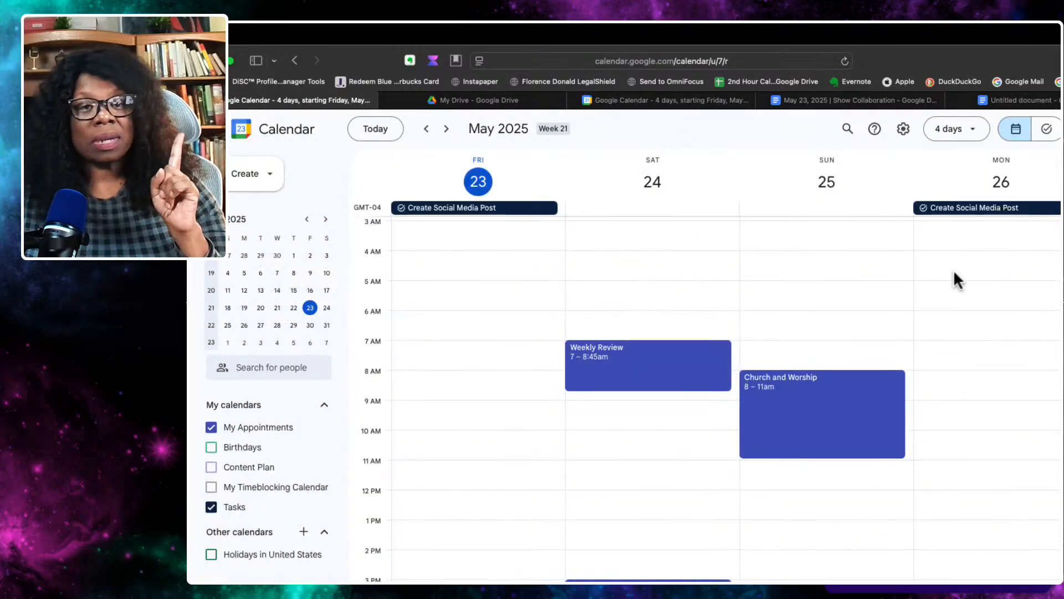
Switch to Google Docs and create a blank document named New Meeting
left_click(834, 100)
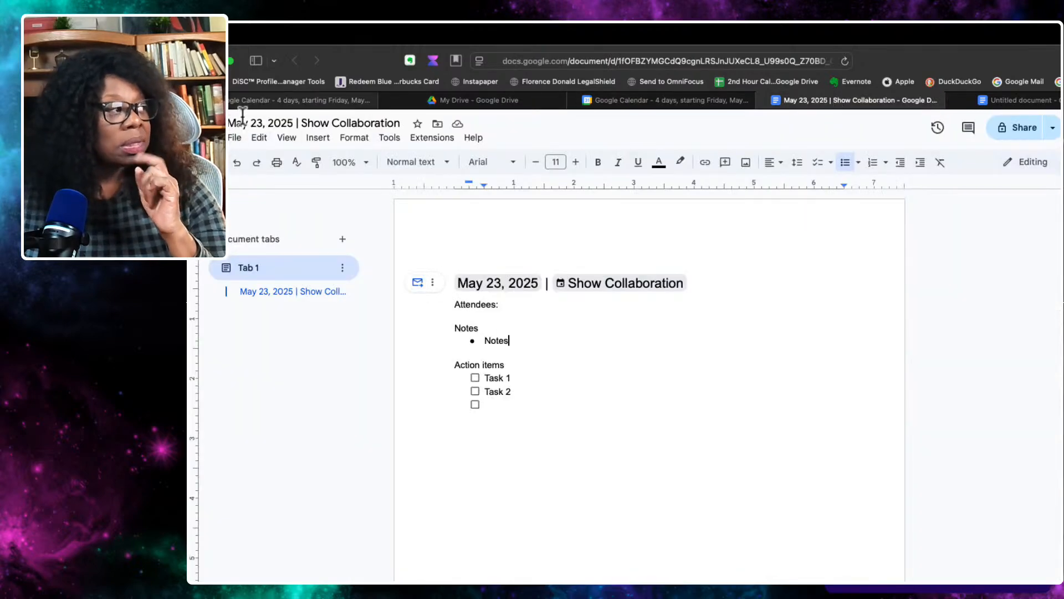
left_click(236, 138)
mouse_move(250, 161)
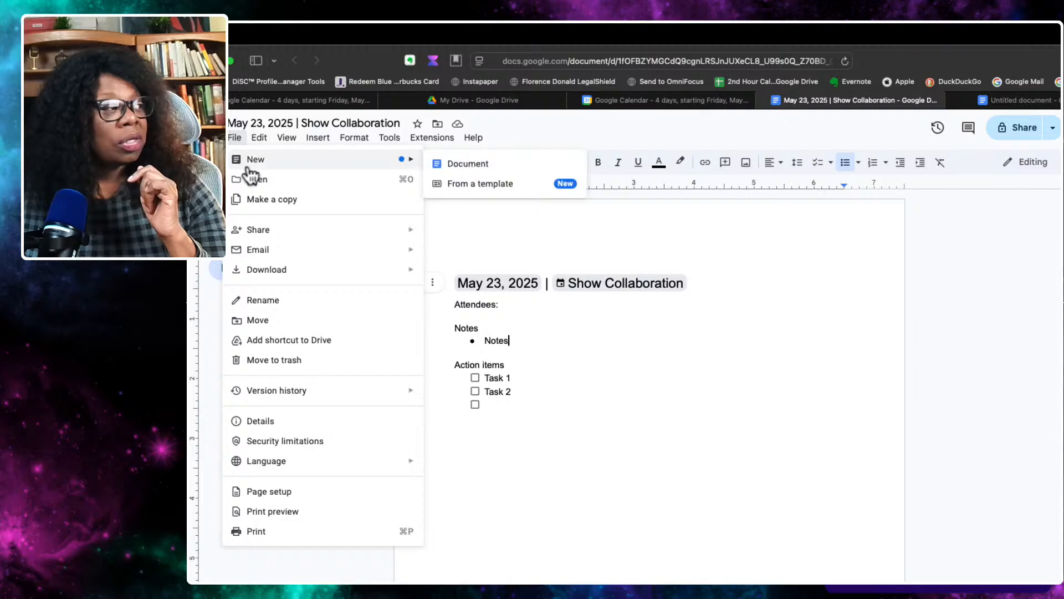
left_click(468, 165)
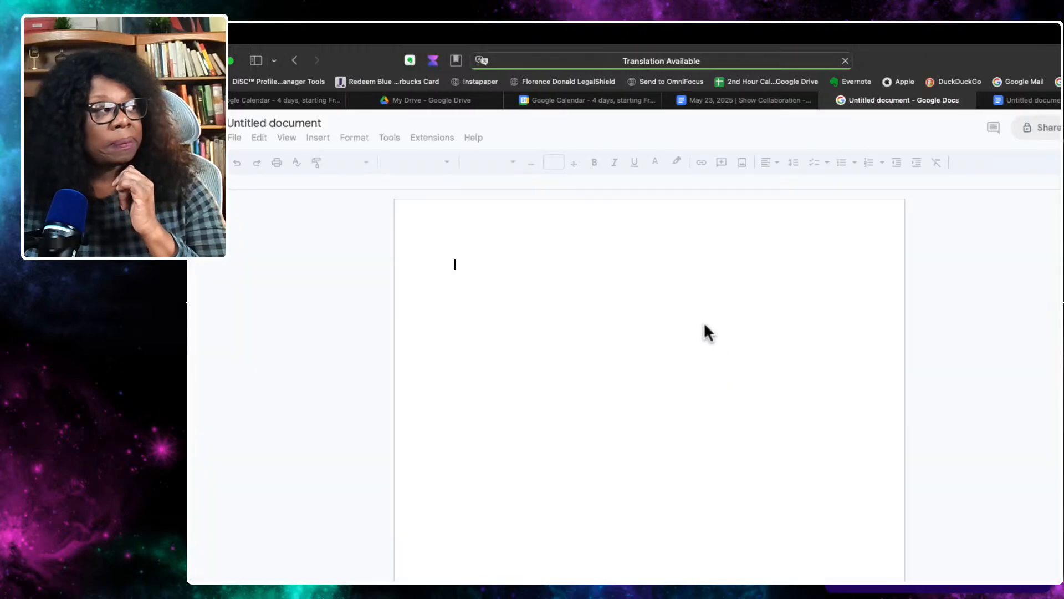
left_click(323, 122)
type("Ne")
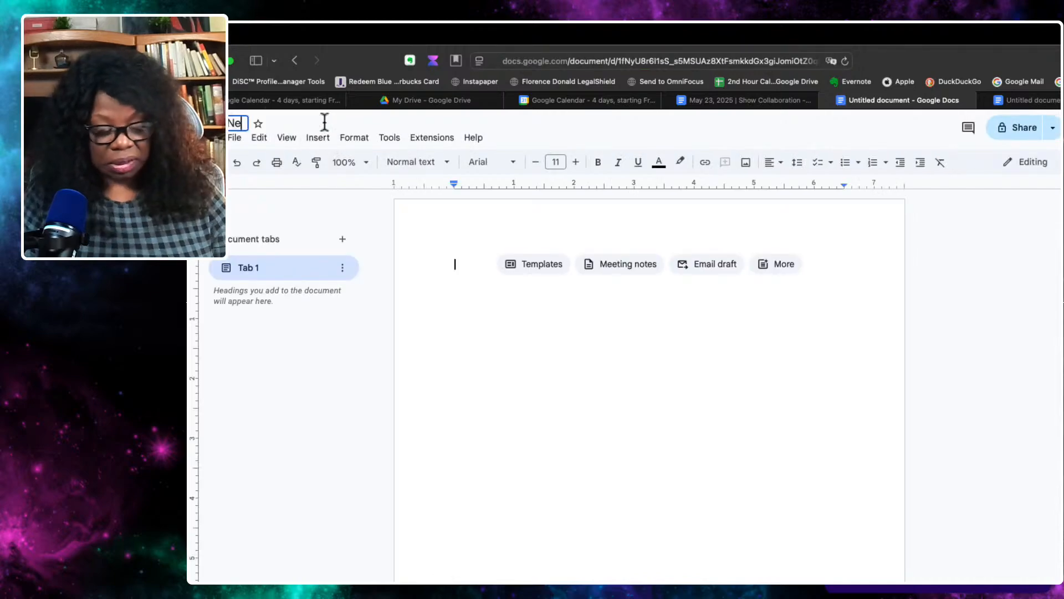
type("w Meeting")
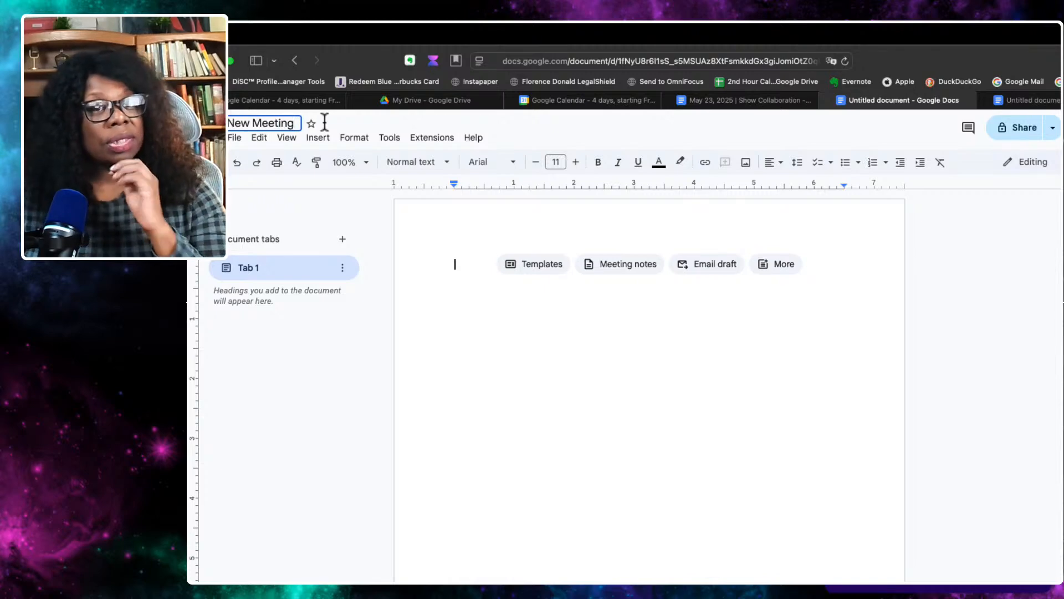
Insert meeting notes for the May 24 New Meeting event and attach the document to that calendar event
left_click(608, 270)
left_click(609, 270)
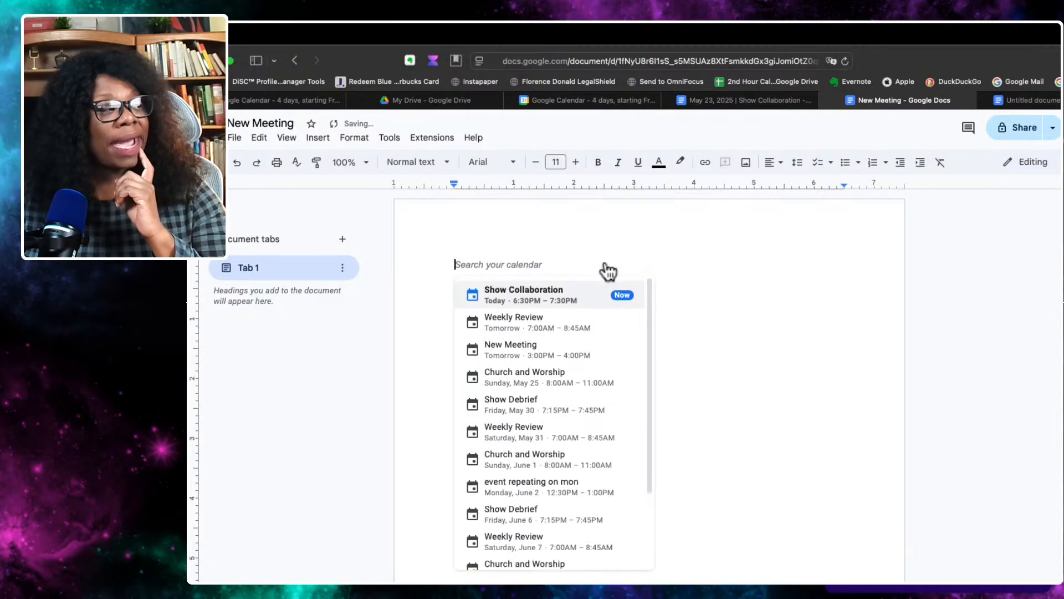
scroll(606, 314, "down", 1)
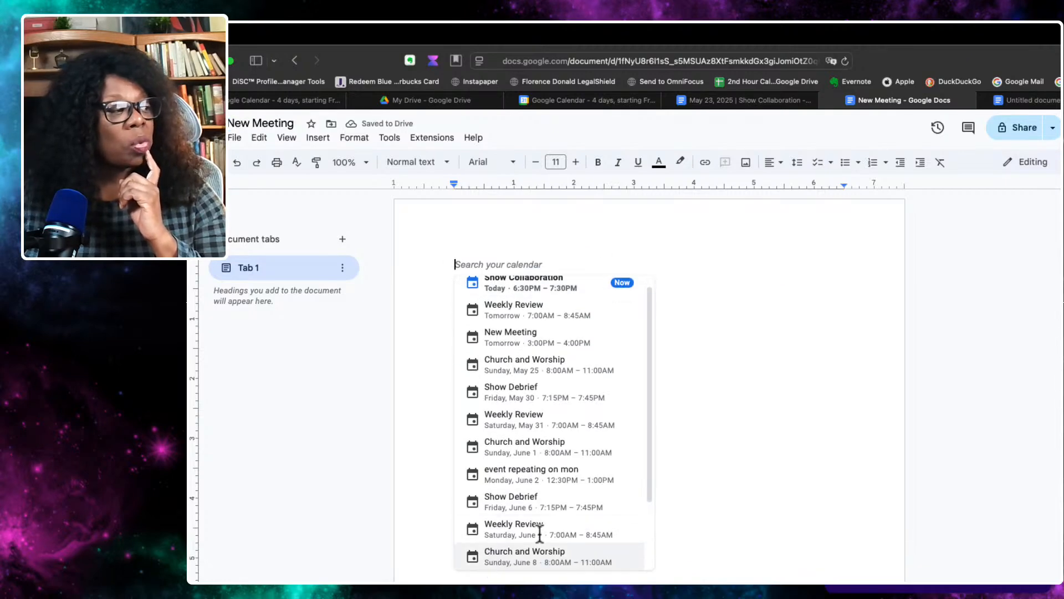
left_click(518, 340)
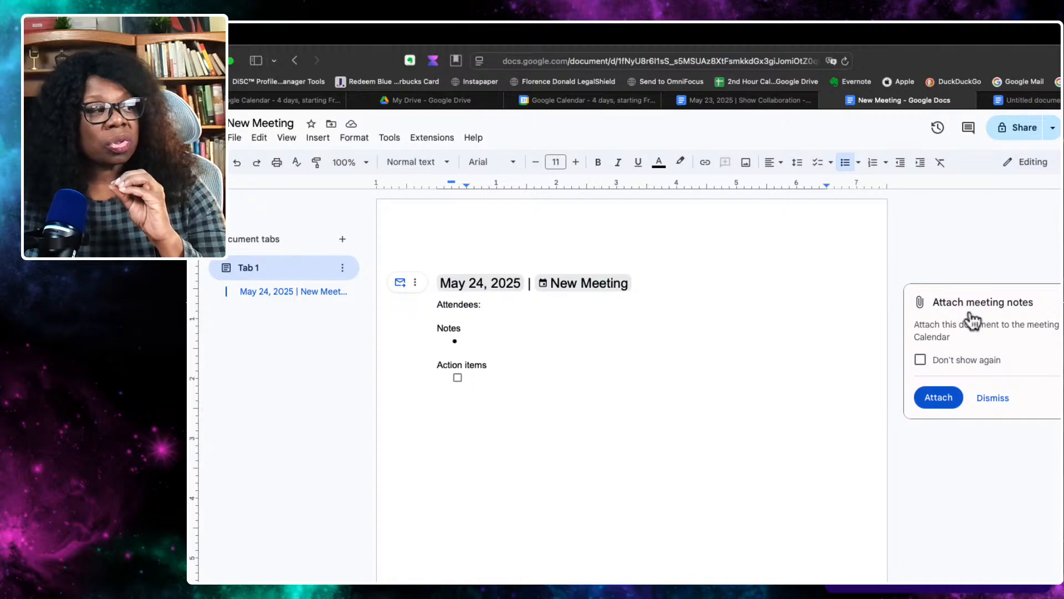
left_click(938, 399)
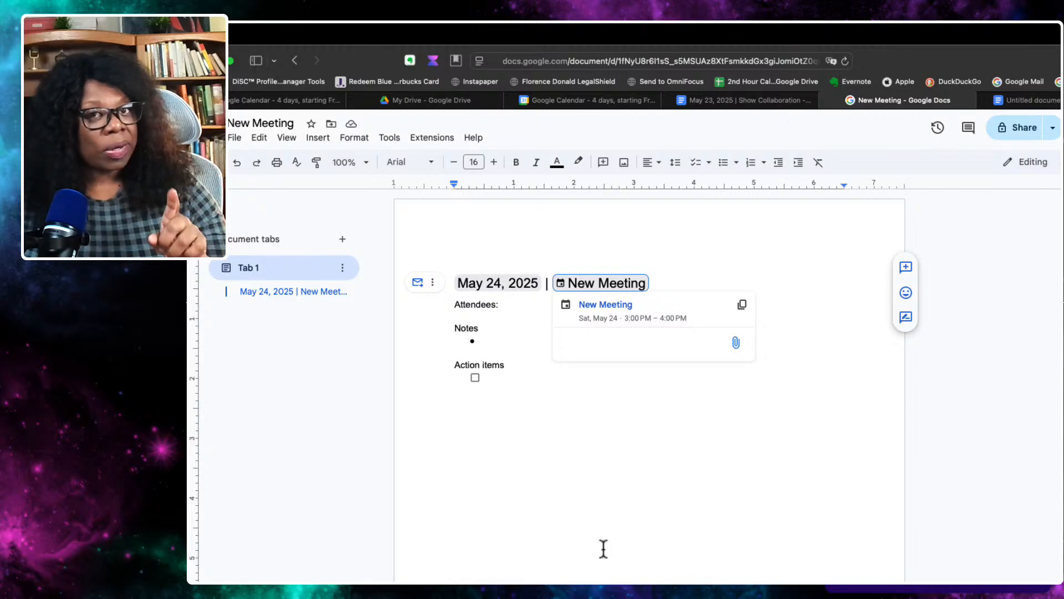
left_click(594, 503)
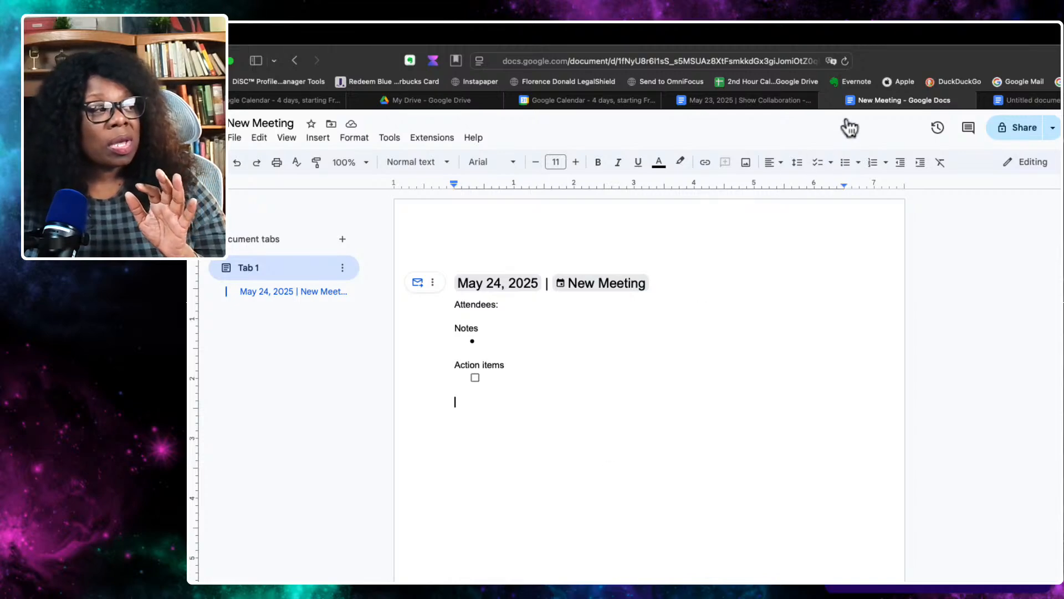
Close the New Meeting document and start a Google Calendar event titled Next Meeting on May 24, 2025, 5:00pm to 6:00pm
left_click(827, 99)
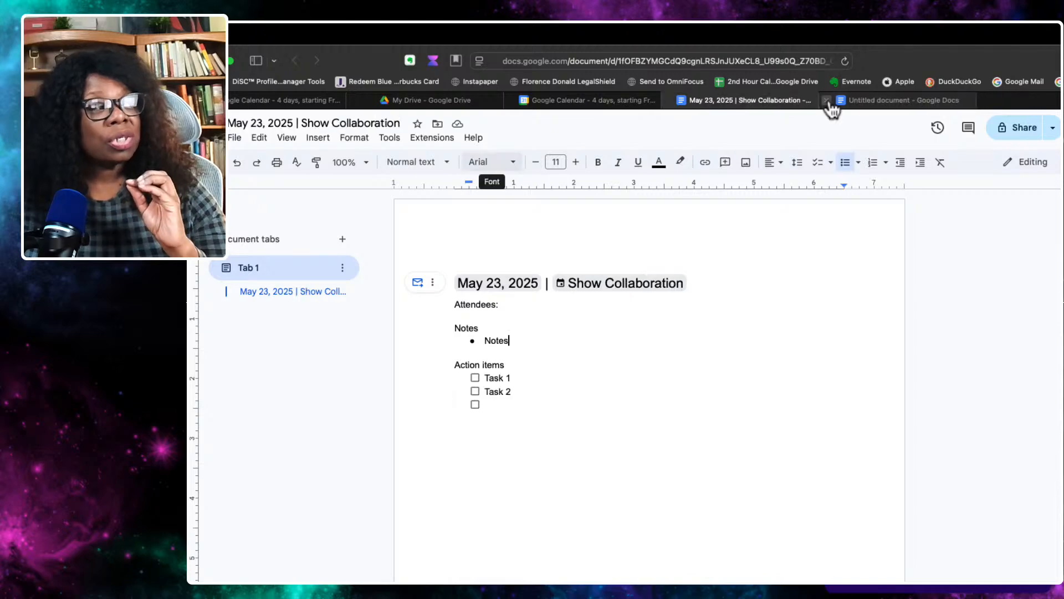
left_click(706, 100)
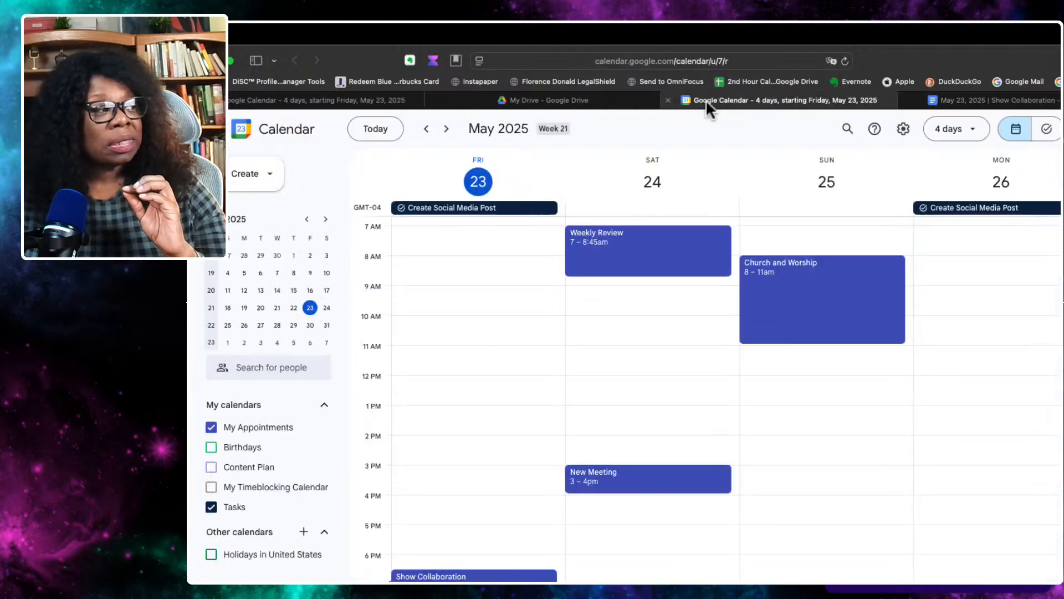
left_click(652, 528)
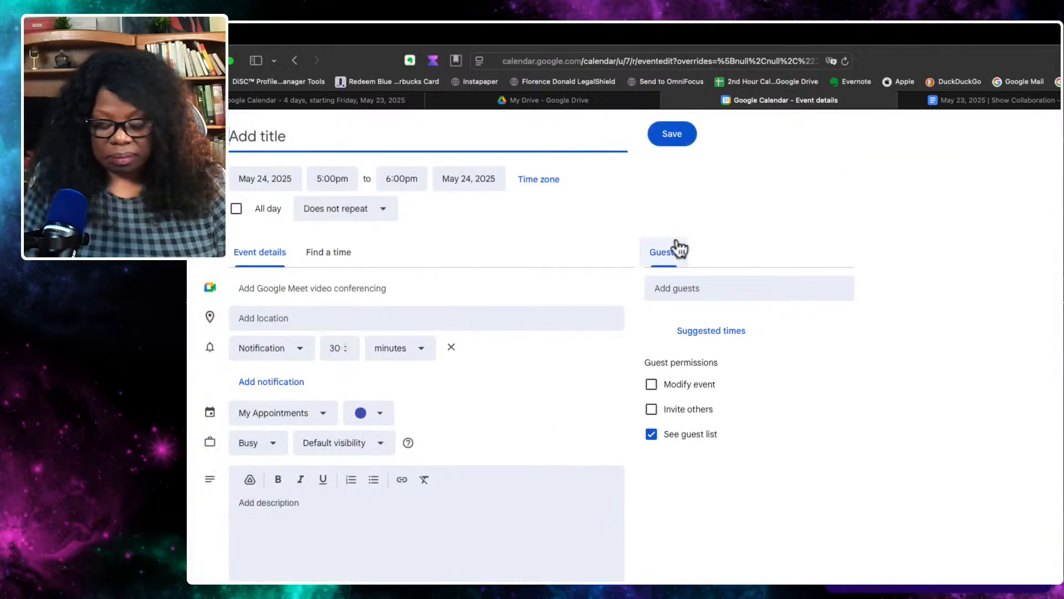
type("Next Meeting")
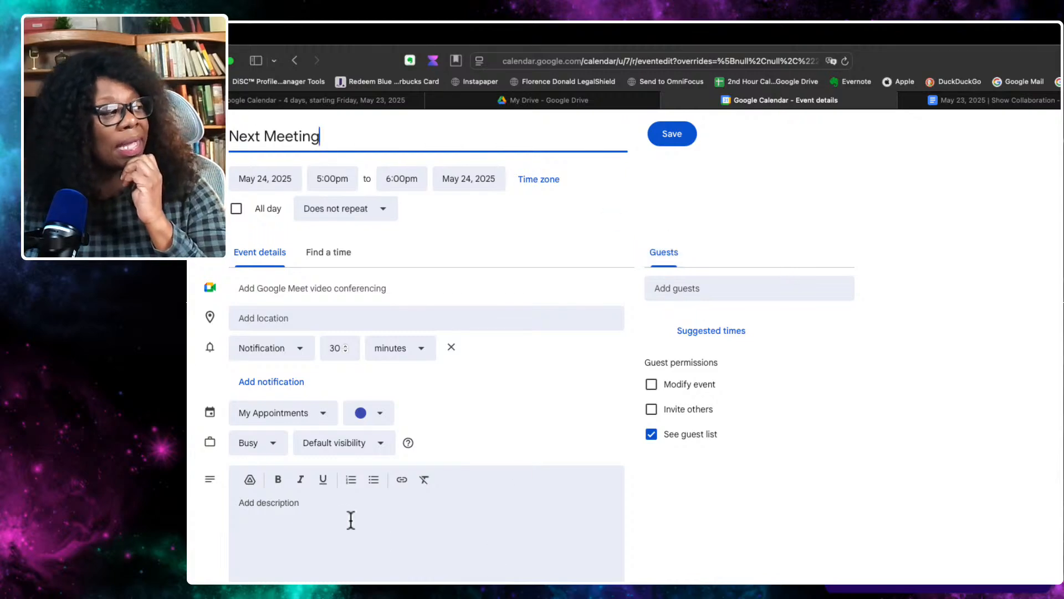
Attach the New Meeting document from Google Drive to the Next Meeting event's description
left_click(297, 504)
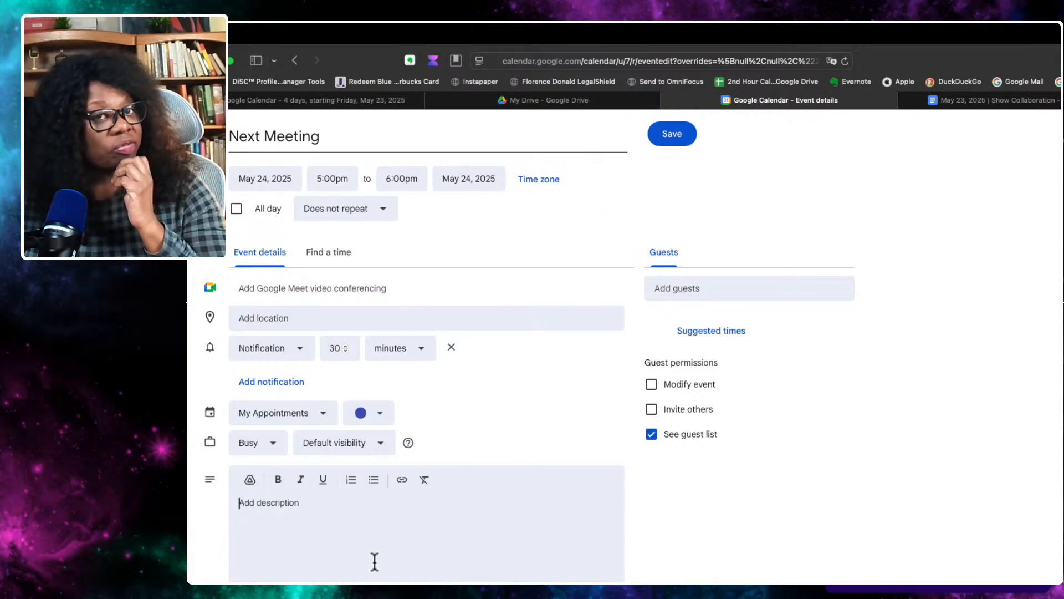
left_click(250, 481)
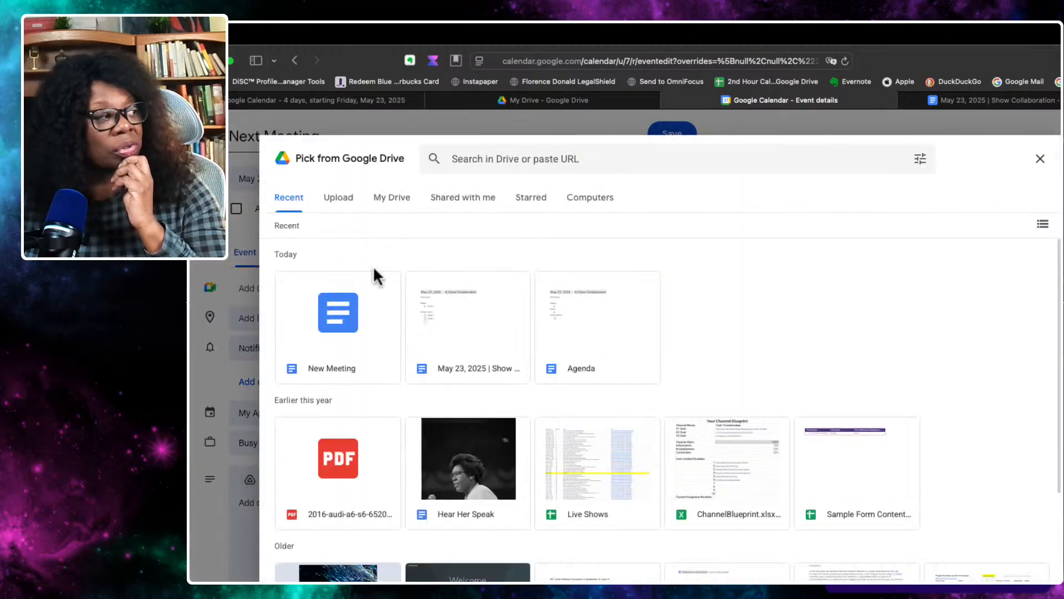
left_click(331, 336)
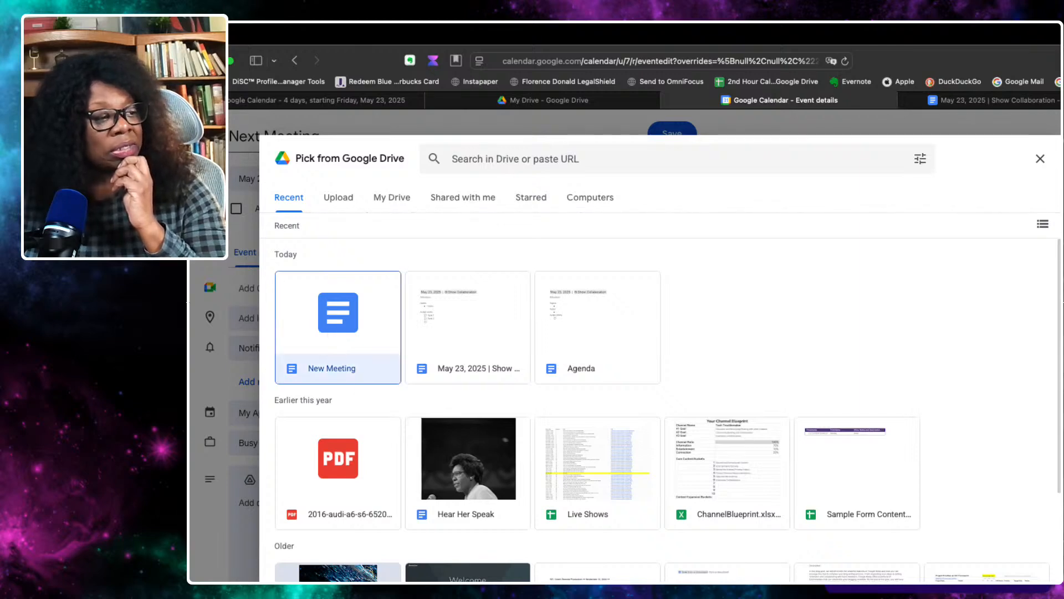
key("Return")
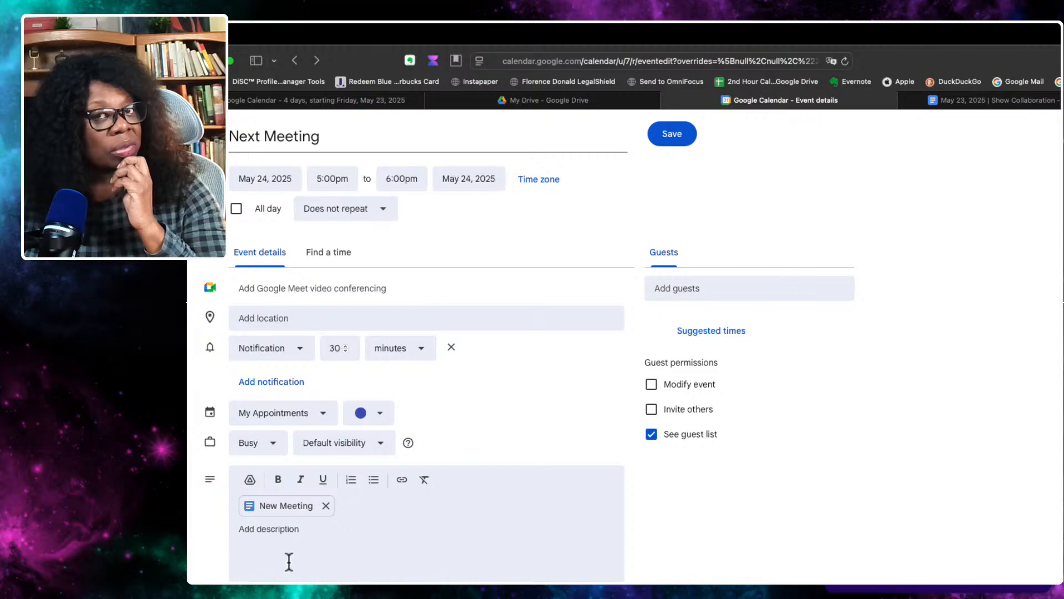